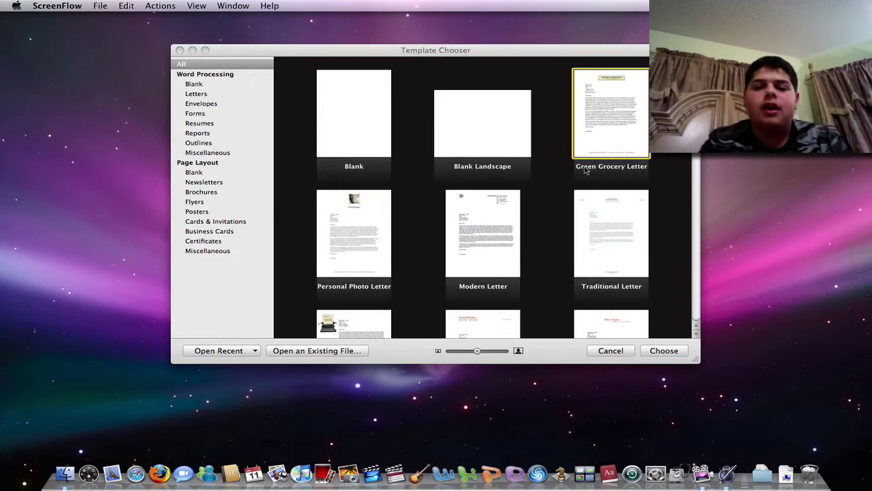
Step: Create a new Pages document from the Reports category's Research Paper template
{"action": "left_click", "coordinate": [290, 59]}
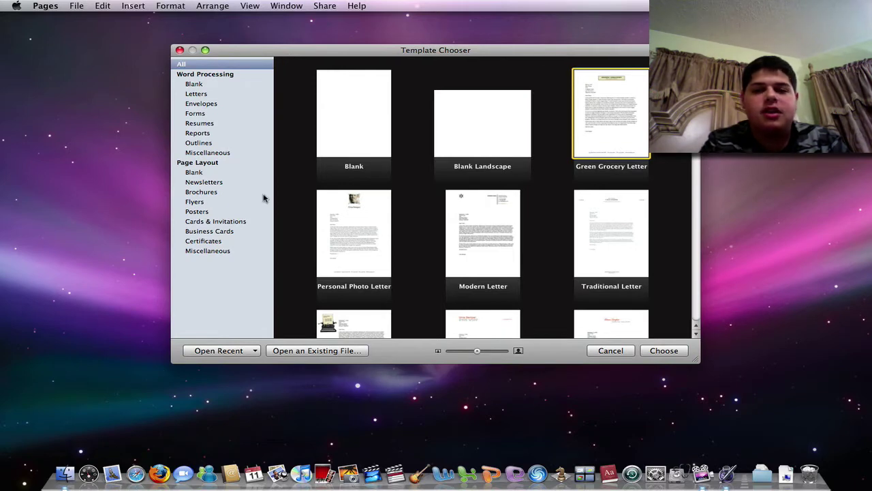
{"action": "scroll", "coordinate": [403, 174], "scroll_direction": "down", "scroll_amount": 20}
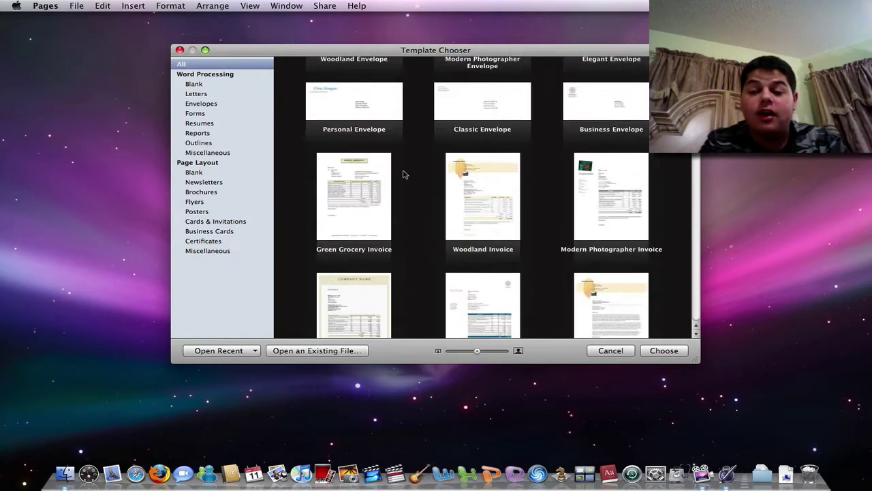
{"action": "scroll", "coordinate": [403, 174], "scroll_direction": "down", "scroll_amount": 10}
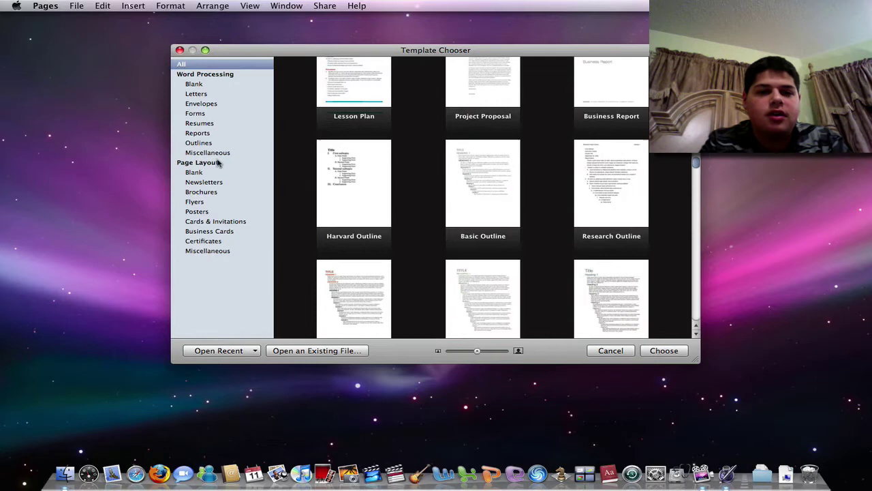
{"action": "left_click", "coordinate": [211, 104]}
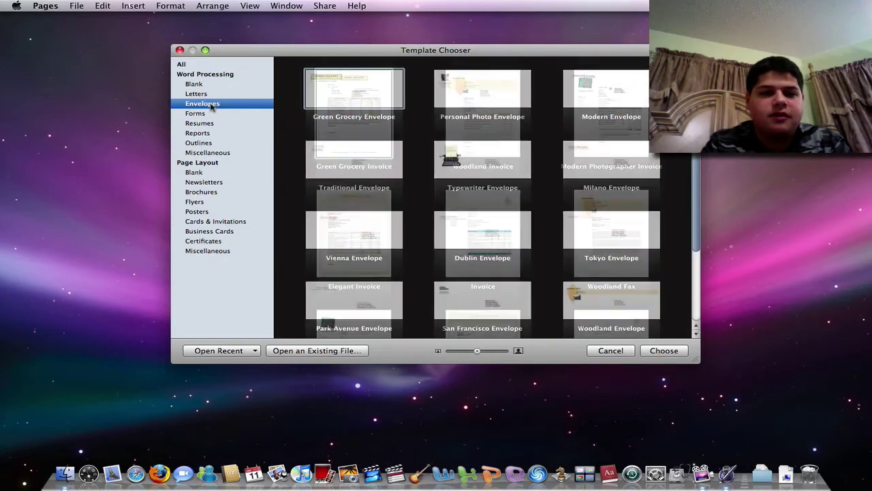
{"action": "key", "text": "Down"}
{"action": "key", "text": "Down"}
{"action": "key", "text": "Down"}
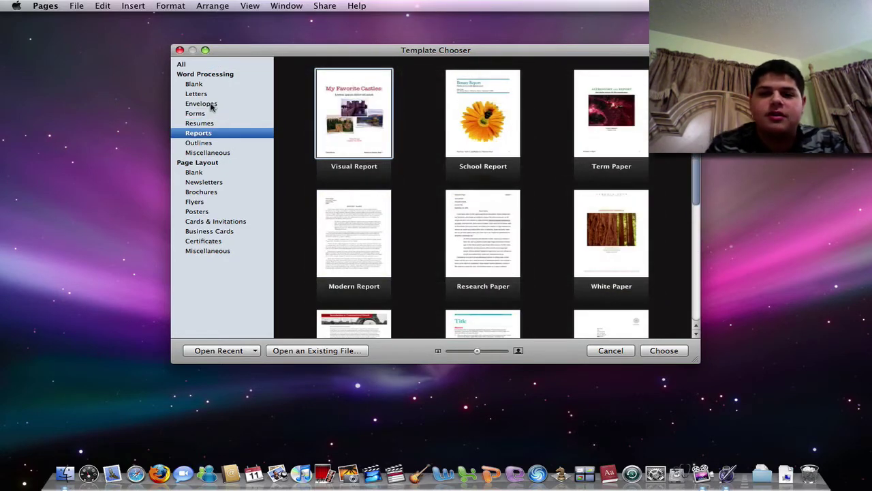
{"action": "scroll", "coordinate": [505, 204], "scroll_direction": "down", "scroll_amount": 3}
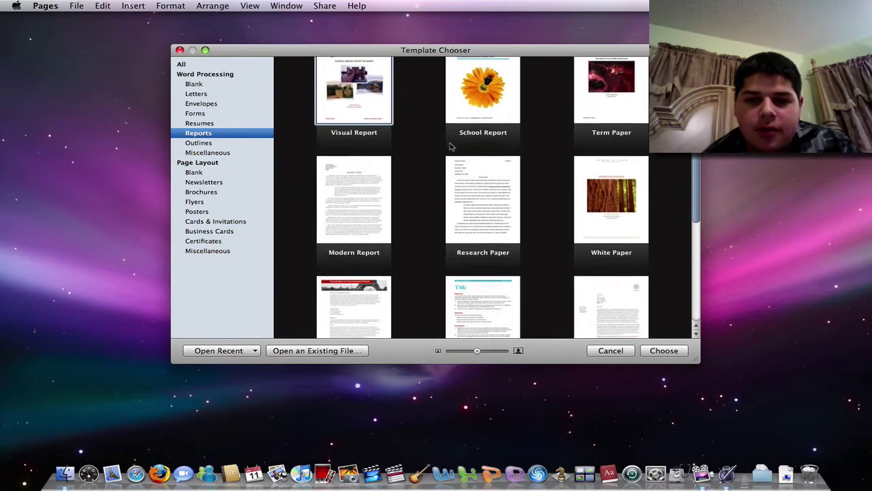
{"action": "left_click", "coordinate": [505, 204]}
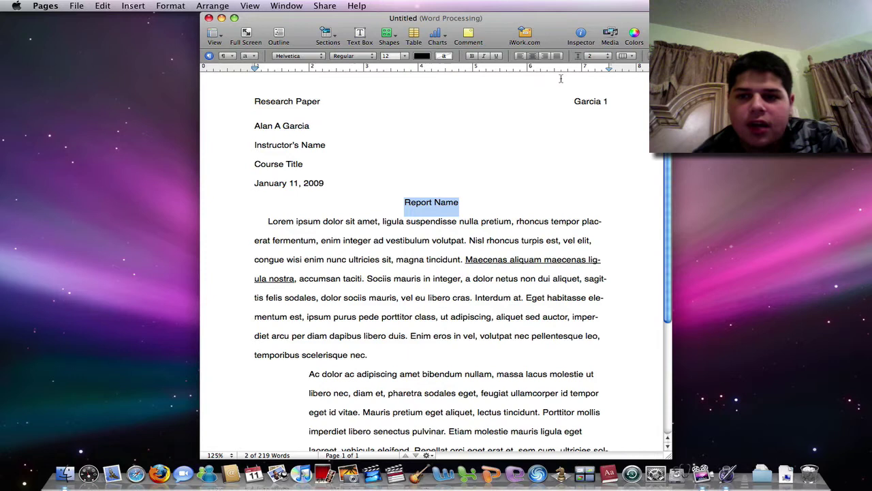
Step: Replace the report name with 'Physics' and the course title with 'Physics I'
{"action": "left_click", "coordinate": [580, 34]}
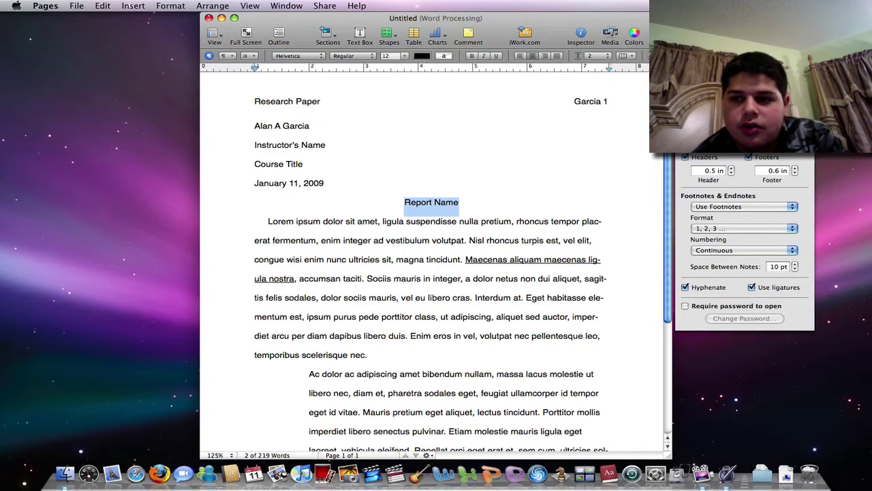
{"action": "key", "text": "alt+super+i"}
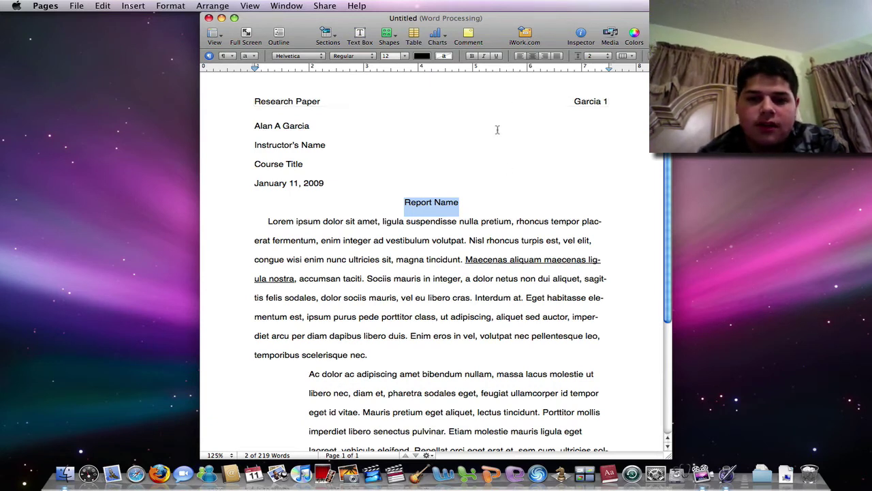
{"action": "type", "text": "Physics"}
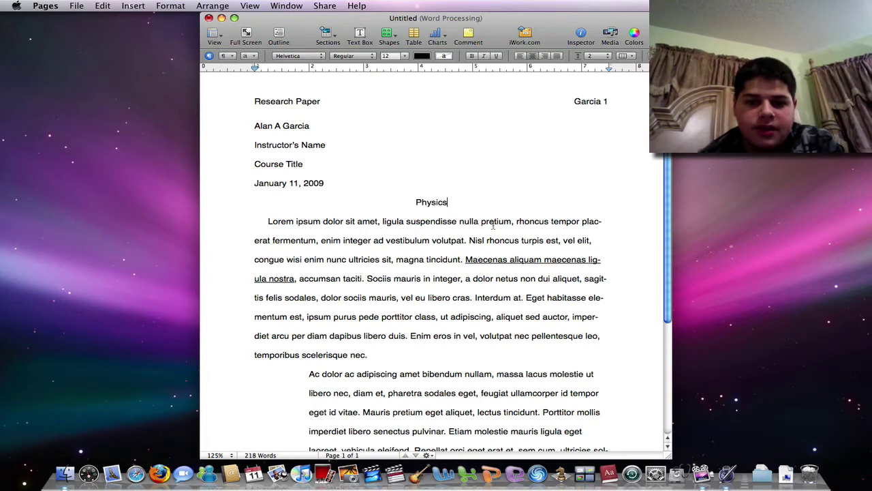
{"action": "triple_click", "coordinate": [485, 259]}
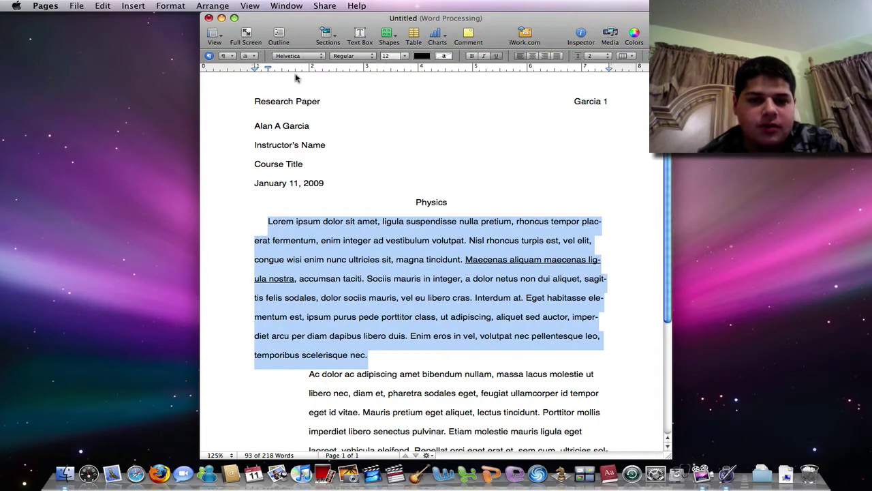
{"action": "triple_click", "coordinate": [288, 164]}
{"action": "type", "text": "P"}
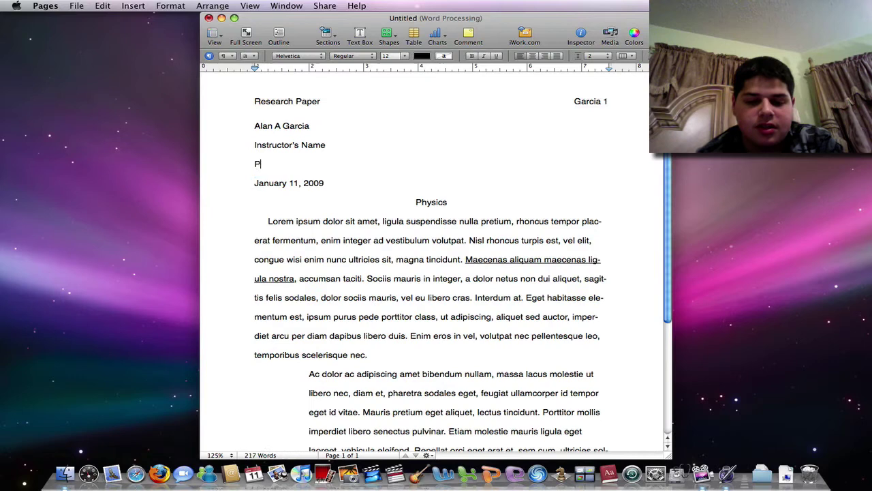
{"action": "type", "text": "hysics I"}
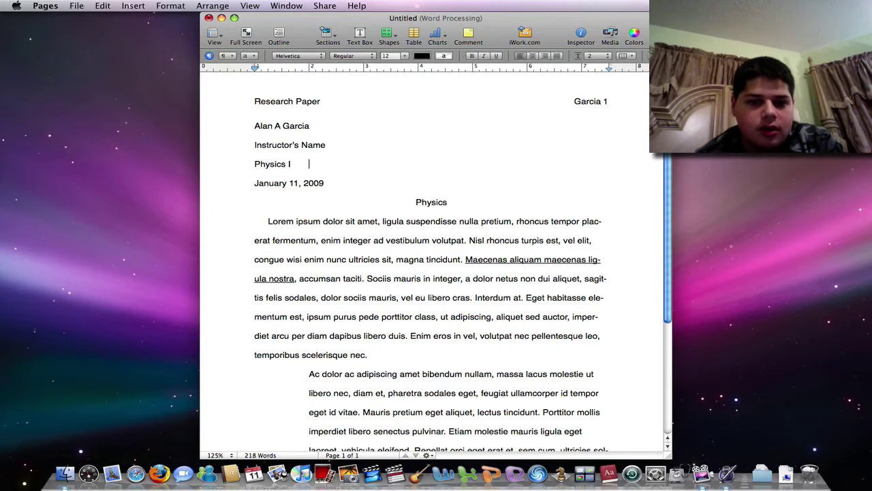
Step: Scroll through the paper and select the opening body paragraphs
{"action": "scroll", "coordinate": [470, 158], "scroll_direction": "down", "scroll_amount": 5}
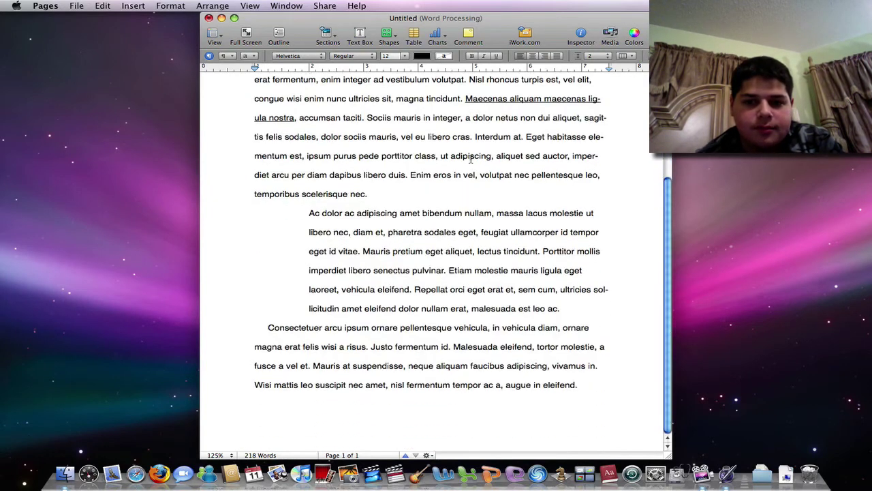
{"action": "scroll", "coordinate": [453, 335], "scroll_direction": "up", "scroll_amount": 5}
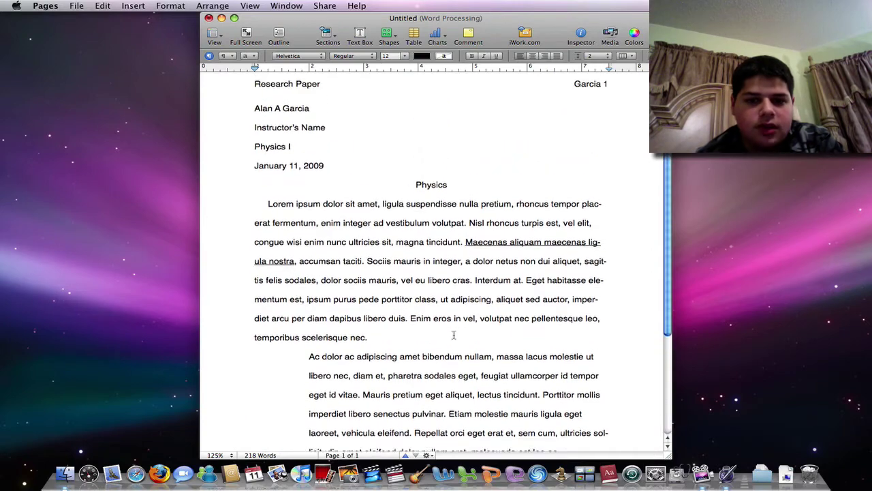
{"action": "scroll", "coordinate": [453, 335], "scroll_direction": "down", "scroll_amount": 5}
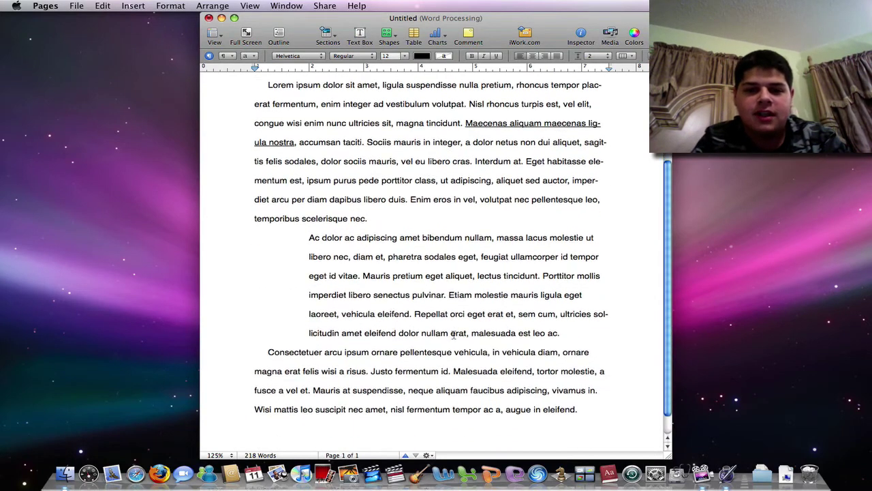
{"action": "scroll", "coordinate": [453, 334], "scroll_direction": "up", "scroll_amount": 5}
{"action": "triple_click", "coordinate": [453, 334]}
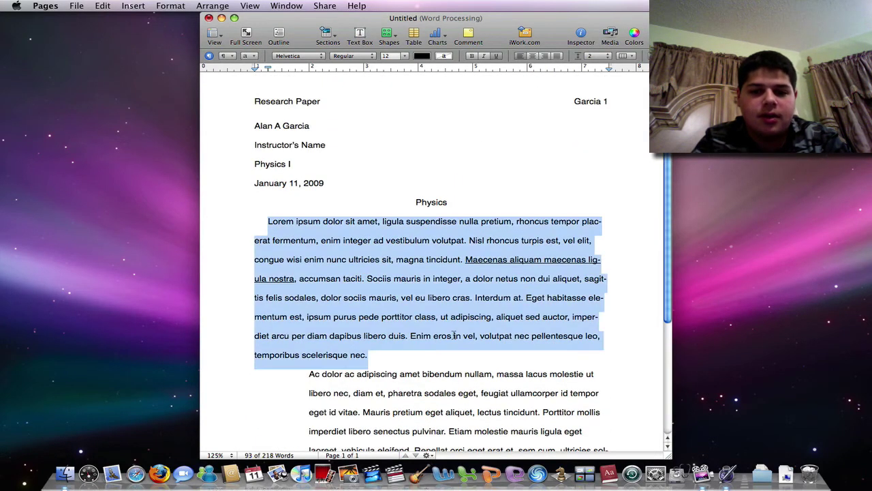
{"action": "triple_click", "coordinate": [459, 396]}
{"action": "triple_click", "coordinate": [457, 333]}
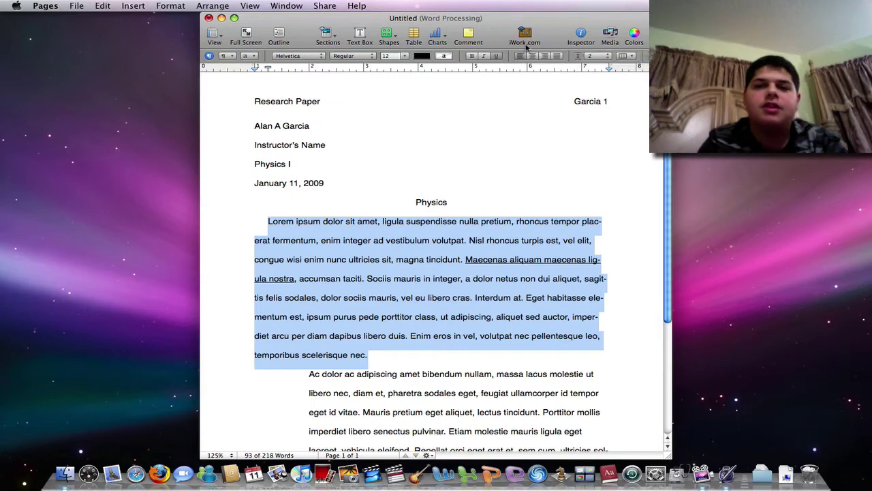
Step: Start an iWork.com share and enter the recipient's e-mail address
{"action": "left_click", "coordinate": [526, 47]}
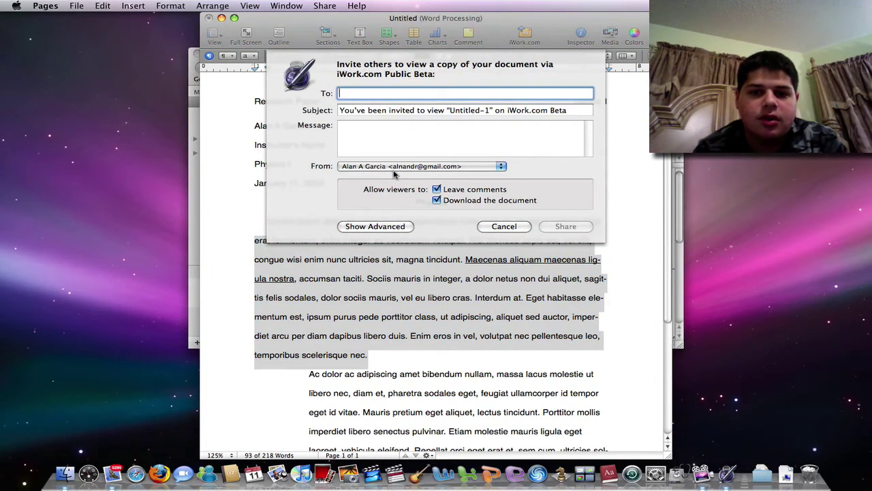
{"action": "type", "text": "Apel"}
{"action": "key", "text": "BackSpace"}
{"action": "key", "text": "BackSpace"}
{"action": "key", "text": "BackSpace"}
{"action": "key", "text": "BackSpace"}
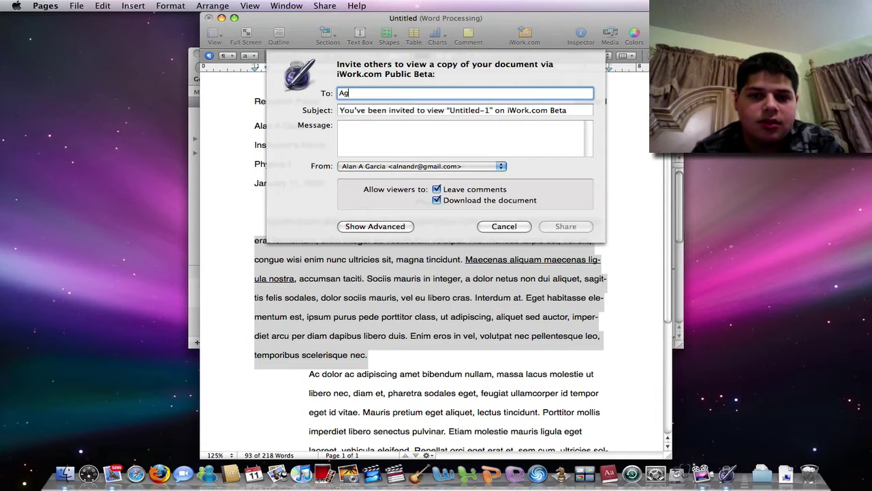
{"action": "type", "text": "Agar"}
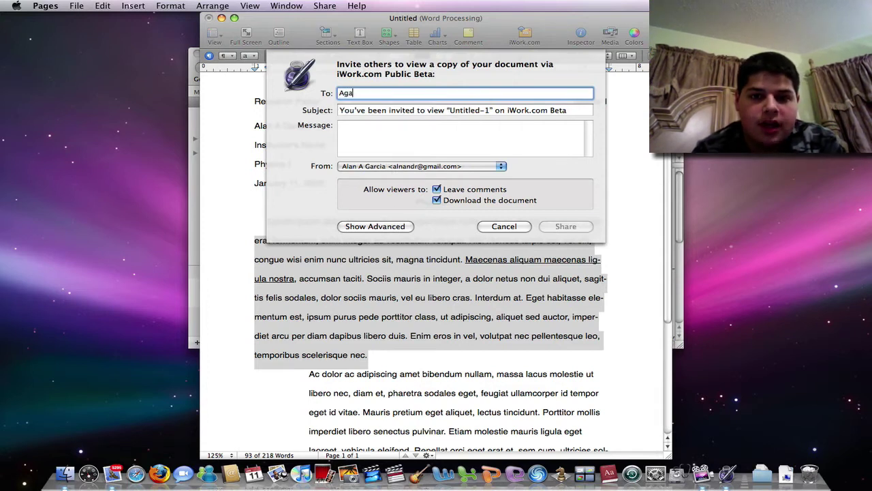
{"action": "key", "text": "BackSpace"}
{"action": "key", "text": "BackSpace"}
{"action": "key", "text": "BackSpace"}
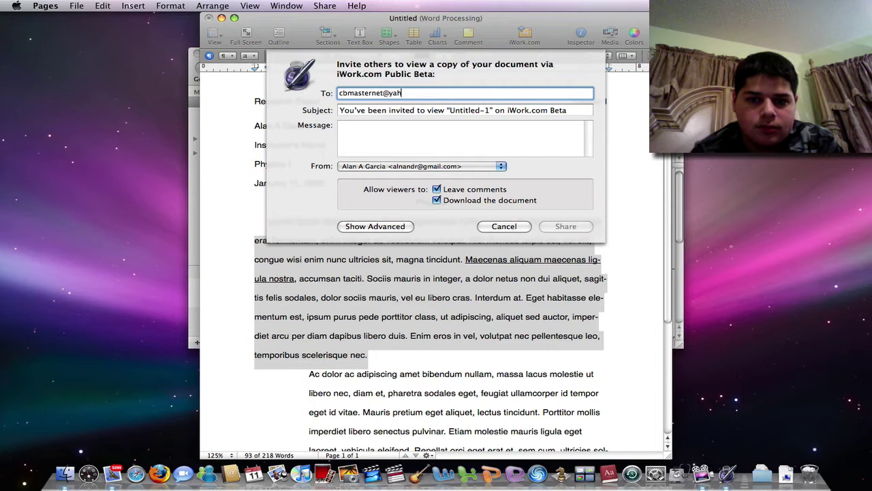
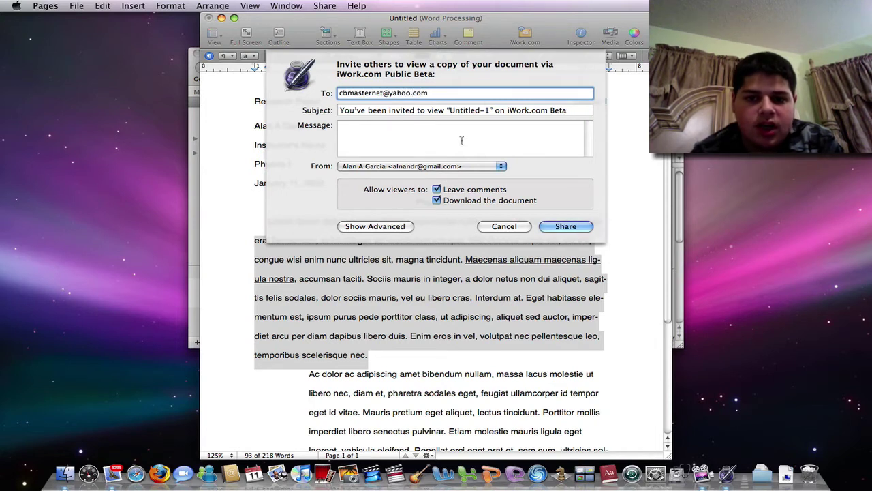
Step: Write the message 'Check out my research paper.. see what you think'
{"action": "left_click", "coordinate": [461, 141]}
{"action": "type", "text": "Check out"}
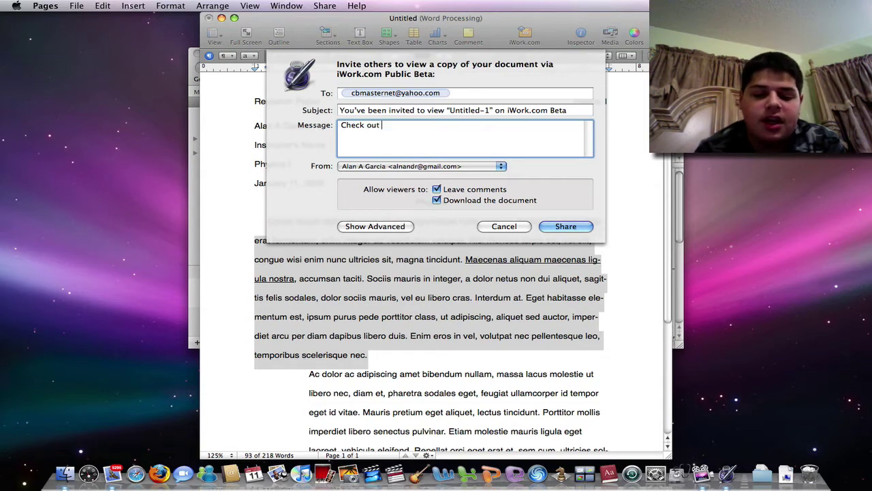
{"action": "type", "text": " my research pa"}
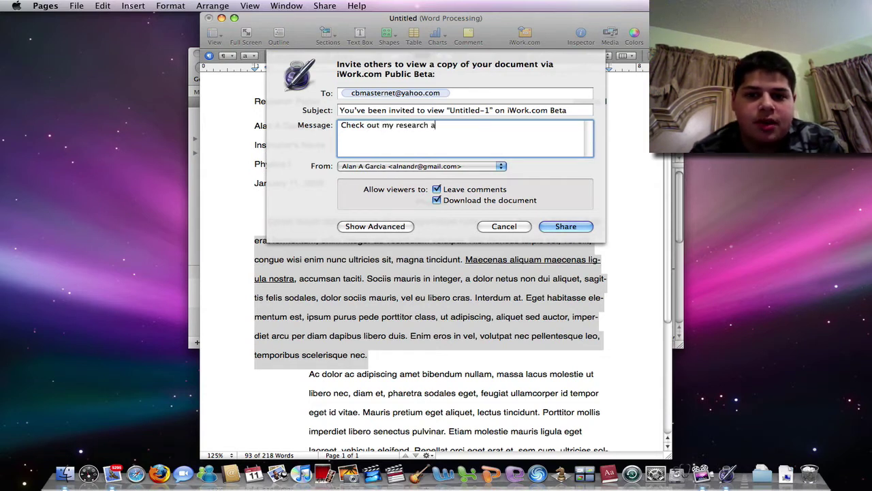
{"action": "type", "text": "per.. see what"}
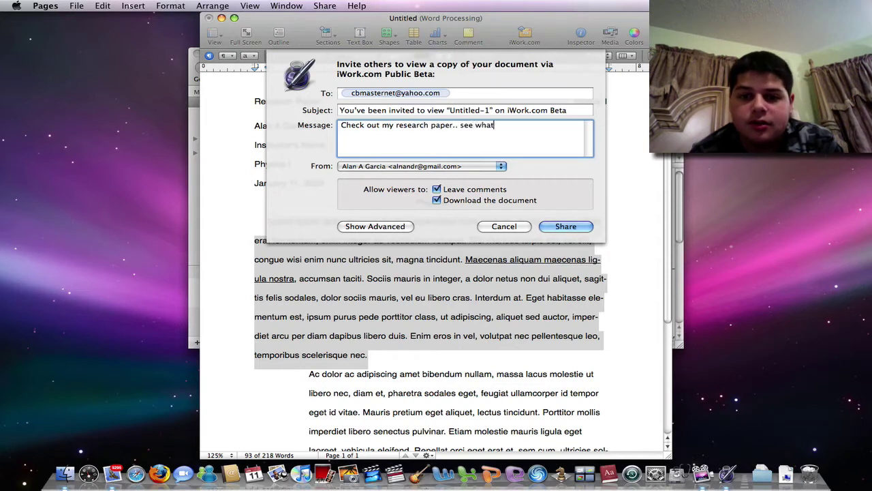
{"action": "type", "text": " you think"}
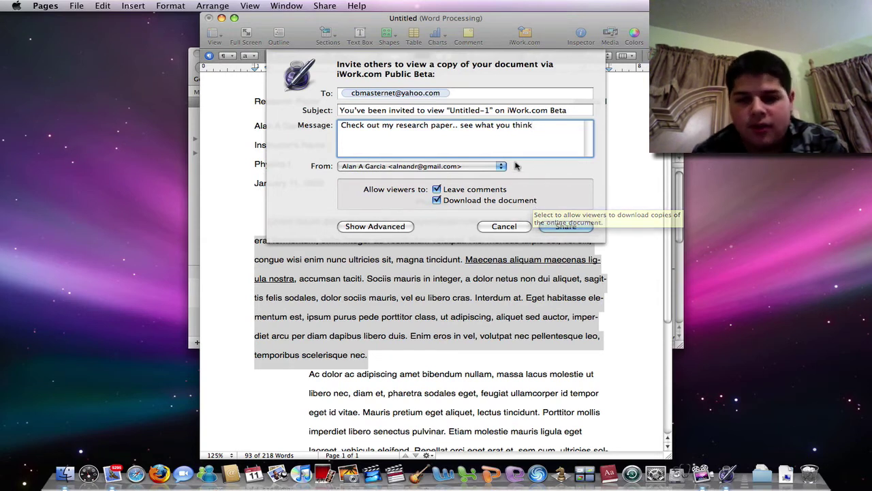
{"action": "key", "text": "Return"}
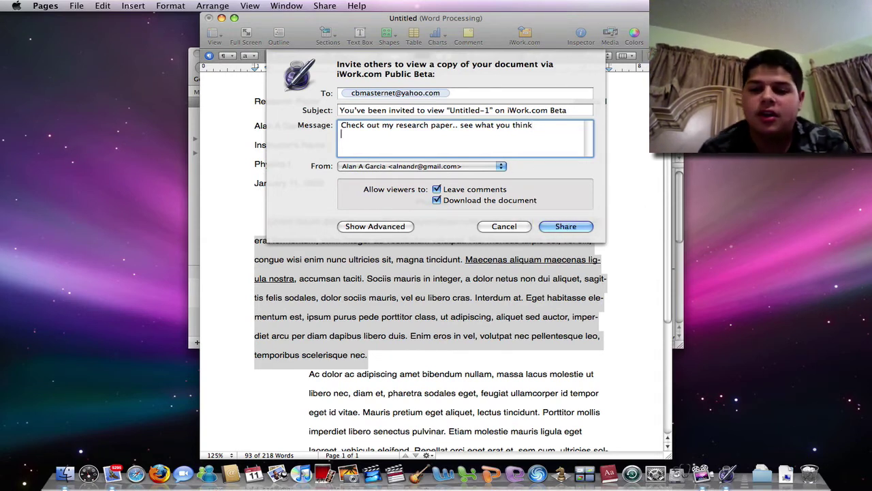
Step: Share the paper to iWork.com and view the published copy in Safari
{"action": "left_click", "coordinate": [565, 226]}
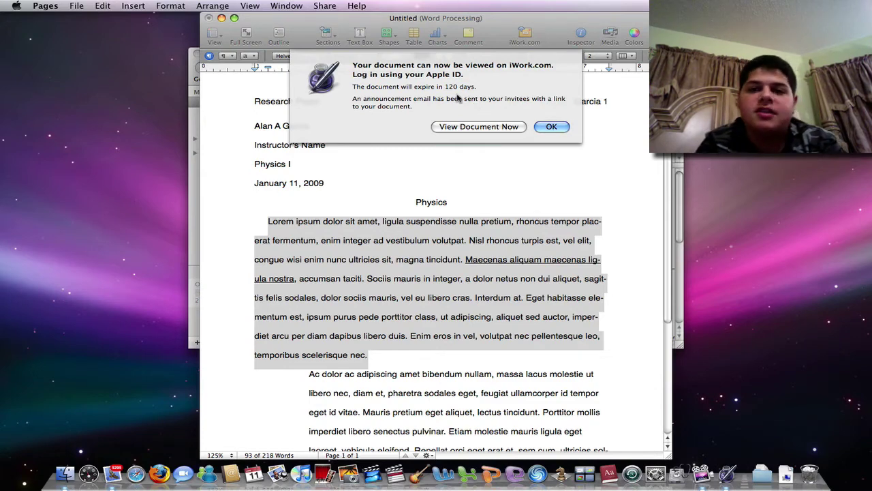
{"action": "left_click", "coordinate": [463, 126]}
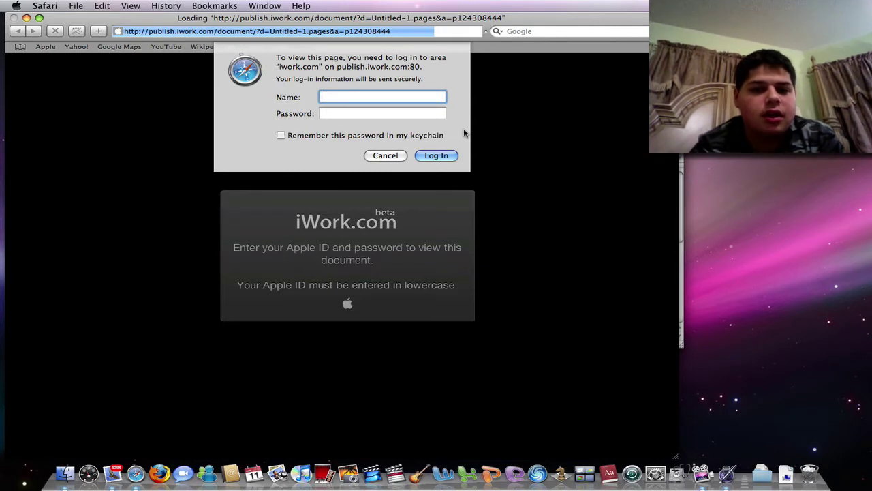
Step: Log in with the Apple ID account name and password
{"action": "key", "text": "Tab"}
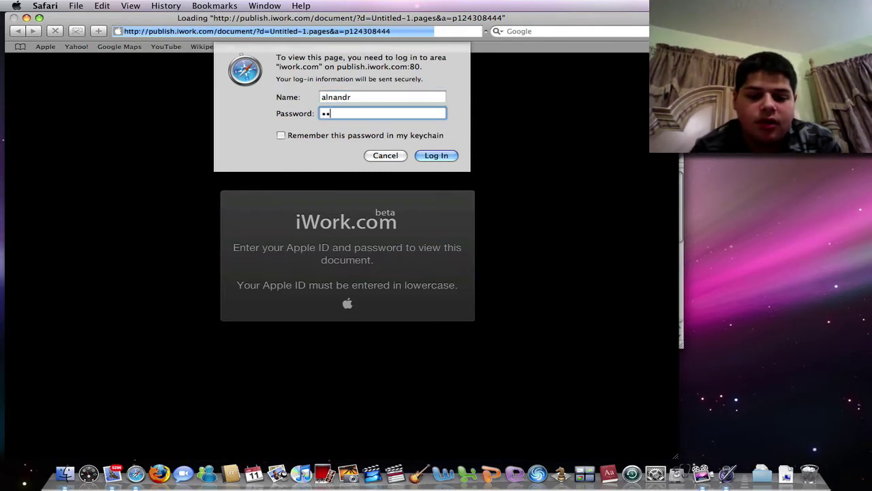
{"action": "type", "text": "********"}
{"action": "key", "text": "Return"}
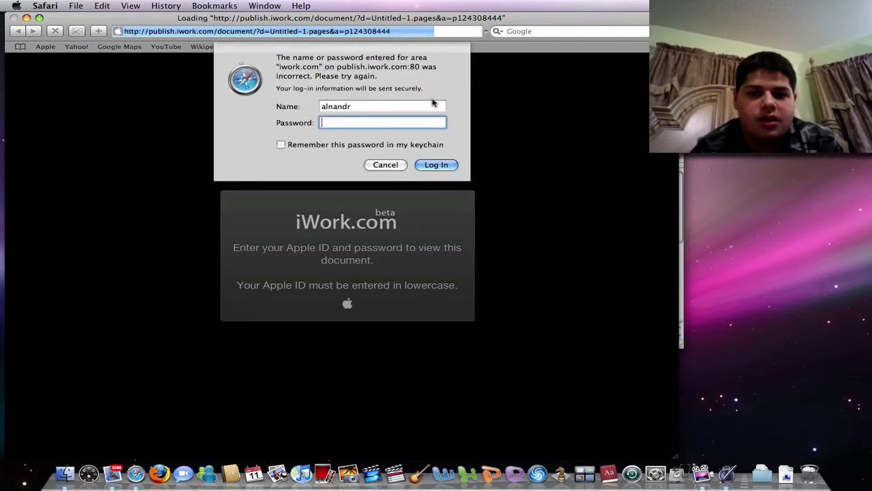
Step: Complete the account name as a Gmail address, retry, then cancel the failed login
{"action": "left_click", "coordinate": [432, 106]}
{"action": "type", "text": "@gm"}
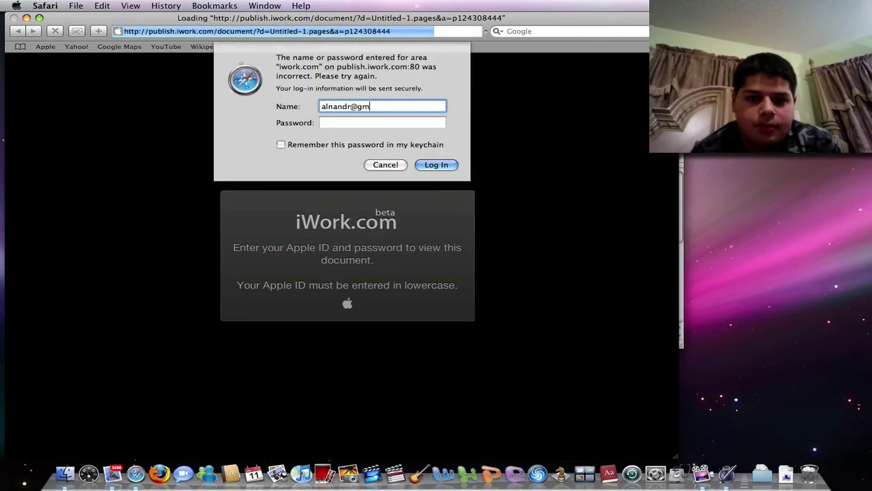
{"action": "type", "text": "ail.com"}
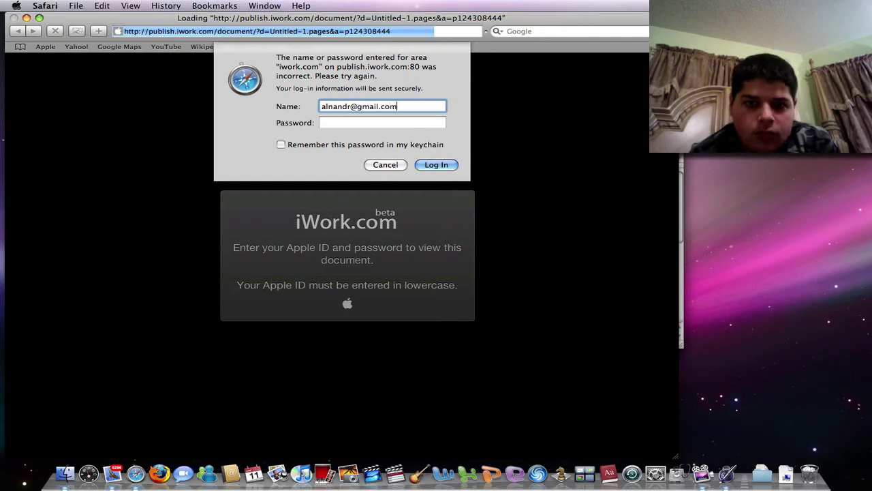
{"action": "key", "text": "Tab"}
{"action": "type", "text": "********"}
{"action": "key", "text": "Return"}
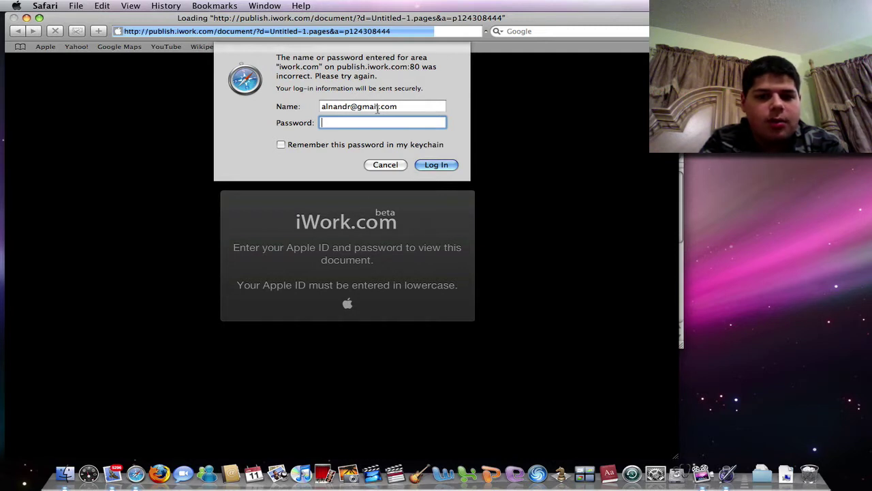
{"action": "left_click", "coordinate": [392, 167]}
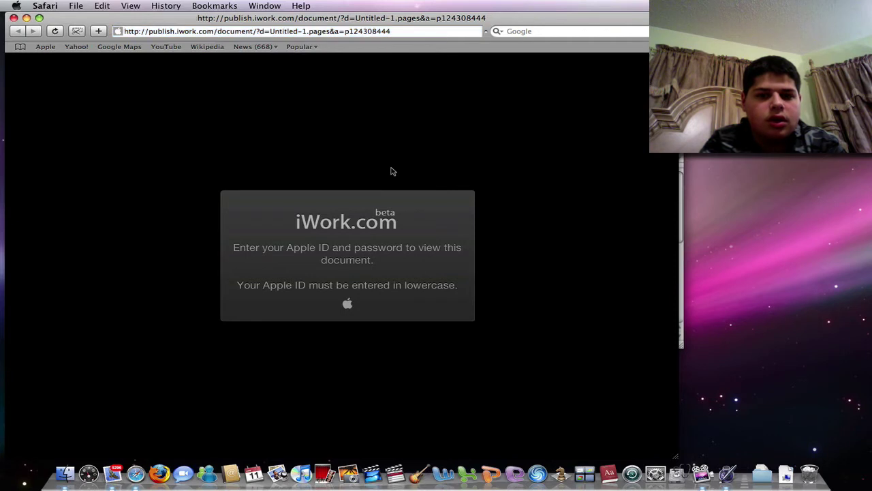
Step: Reload the iWork.com page and log in with a second Gmail Apple ID and password
{"action": "left_click", "coordinate": [400, 37]}
{"action": "key", "text": "Return"}
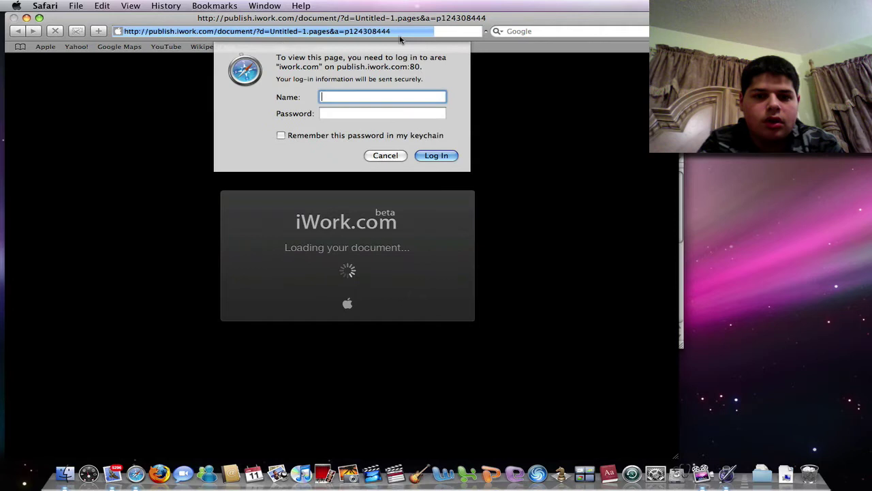
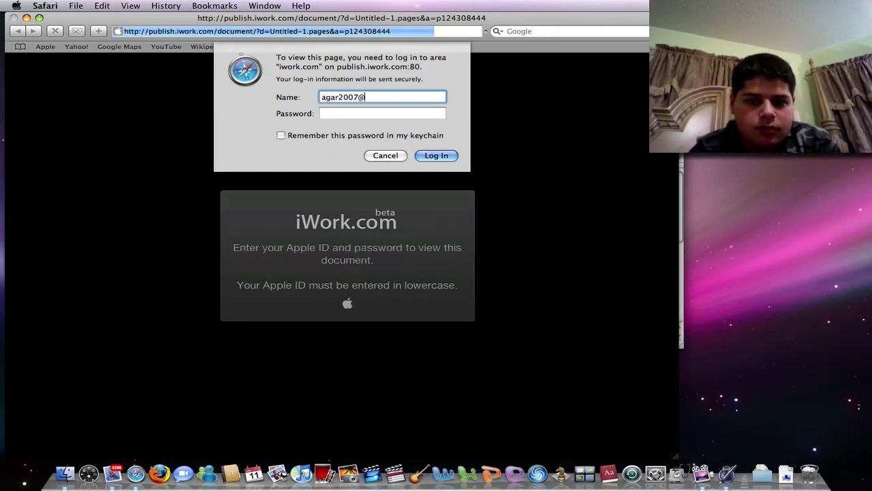
{"action": "key", "text": "Tab"}
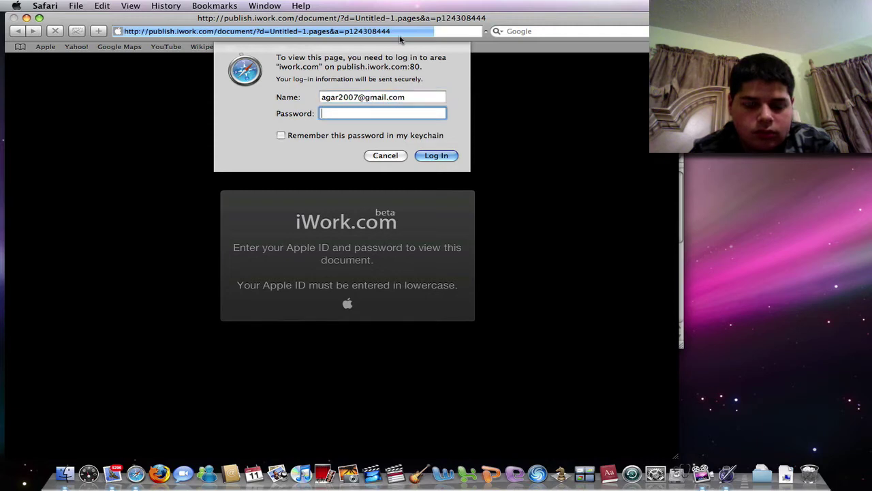
{"action": "type", "text": "********"}
{"action": "key", "text": "Return"}
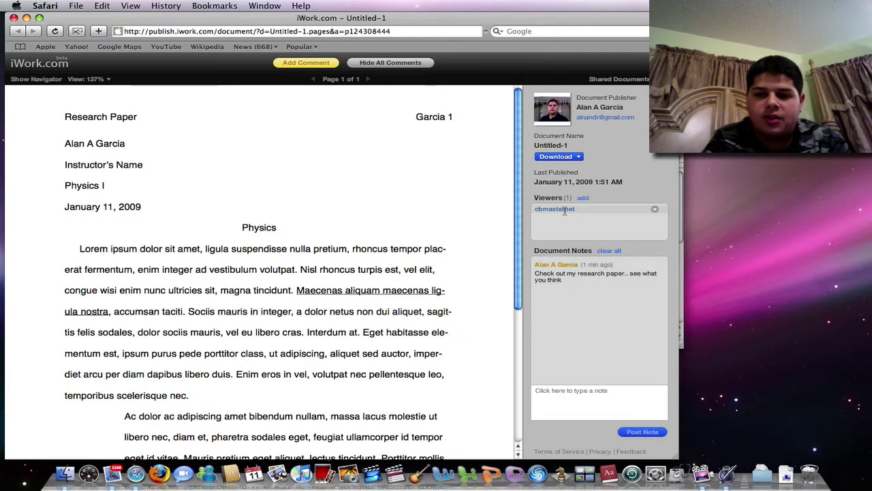
Step: Cancel adding a viewer, then post the note 'What didn't you like about it? How can I improve it?'
{"action": "left_click", "coordinate": [583, 197]}
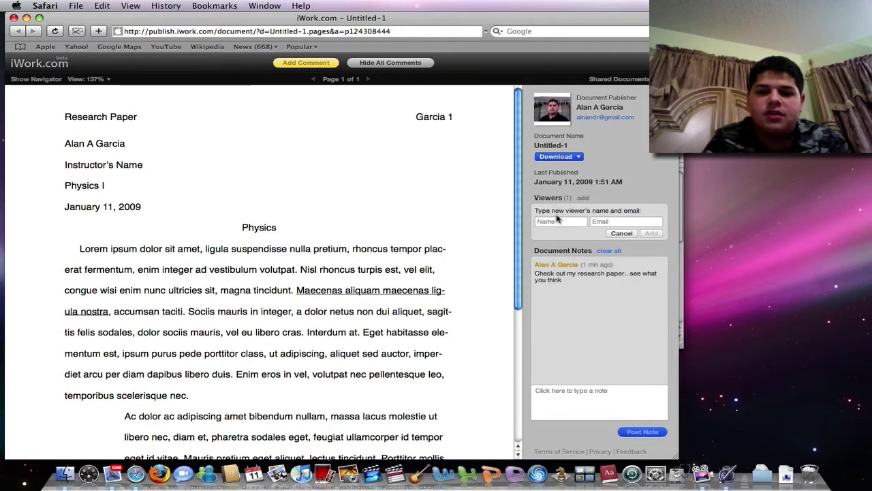
{"action": "left_click", "coordinate": [615, 234]}
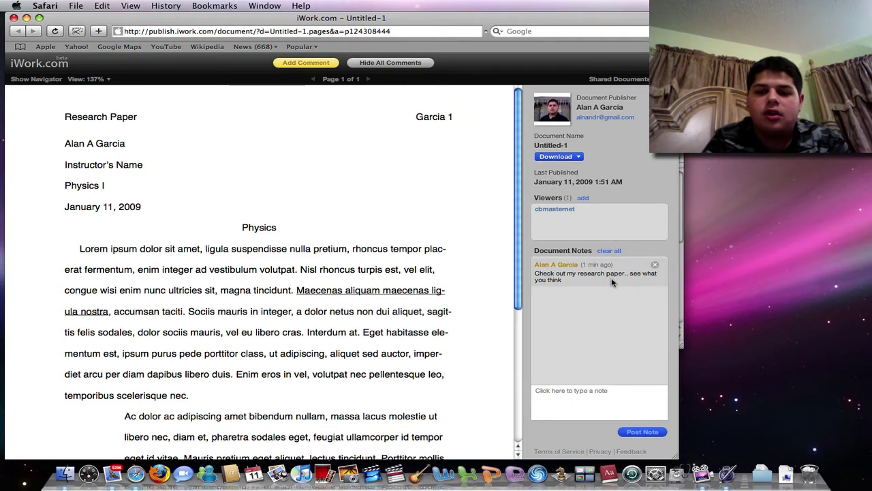
{"action": "left_click", "coordinate": [597, 398]}
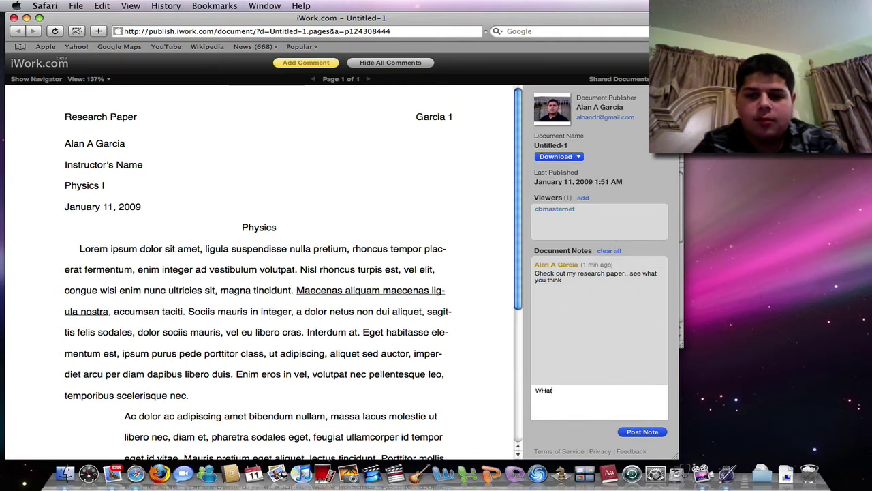
{"action": "type", "text": "WHa"}
{"action": "key", "text": "BackSpace"}
{"action": "key", "text": "BackSpace"}
{"action": "type", "text": "hat do you don't"}
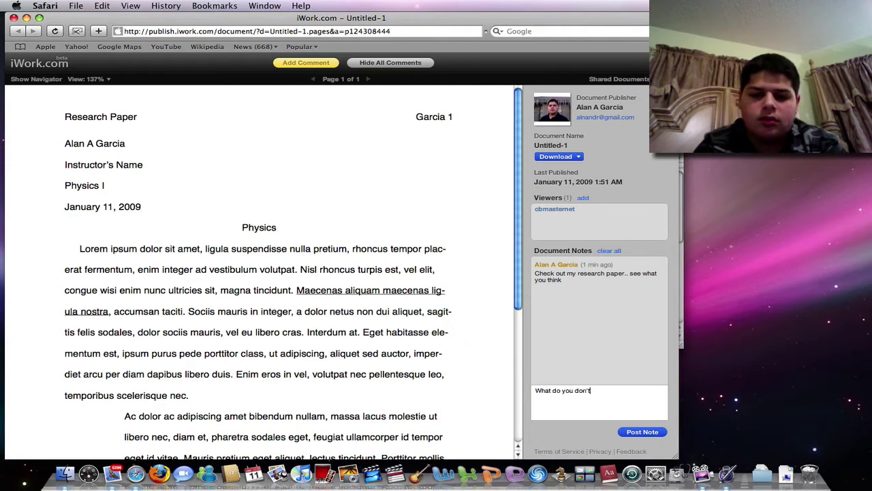
{"action": "key", "text": "BackSpace"}
{"action": "key", "text": "BackSpace"}
{"action": "key", "text": "BackSpace"}
{"action": "key", "text": "BackSpace"}
{"action": "key", "text": "BackSpace"}
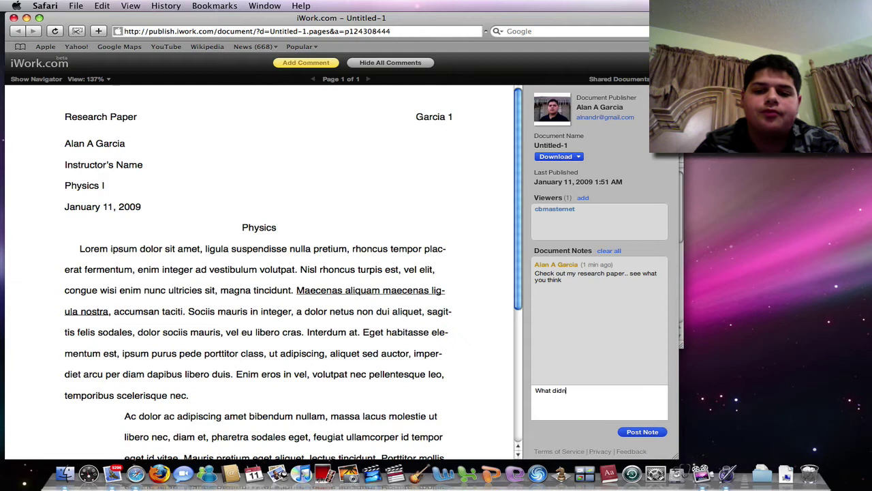
{"action": "type", "text": "idn't you like about"}
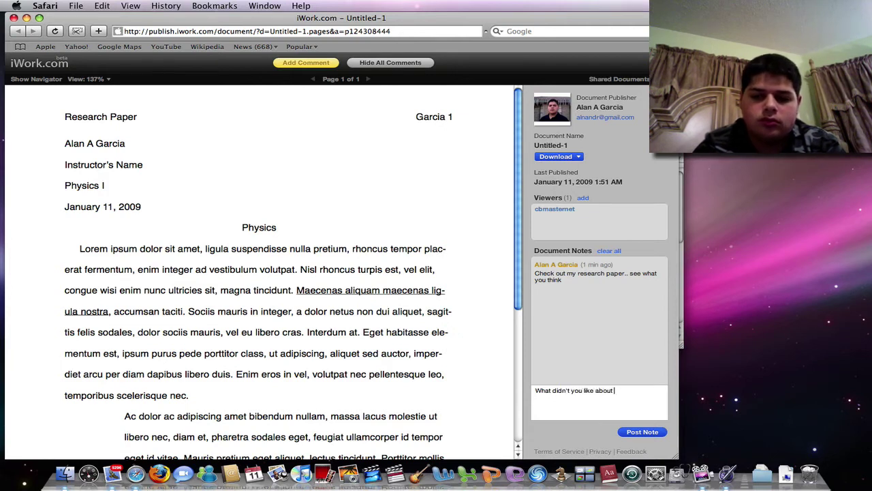
{"action": "type", "text": " it? How can I improve it?"}
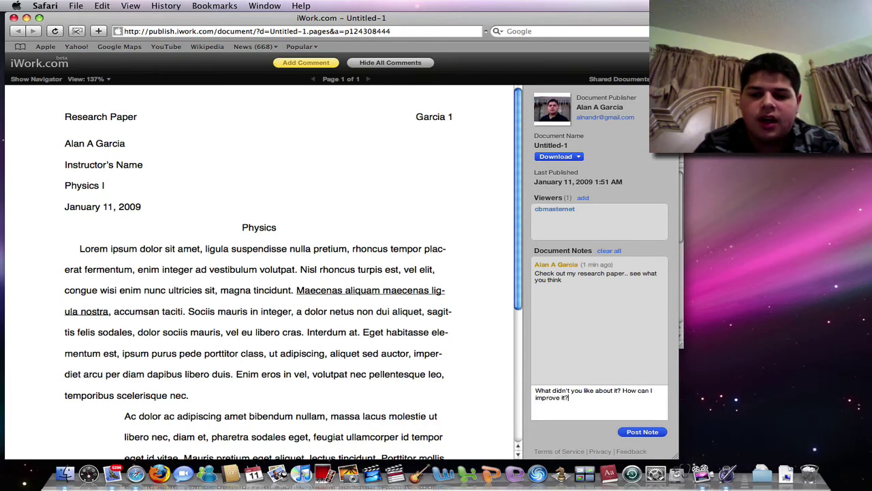
{"action": "left_click", "coordinate": [652, 430]}
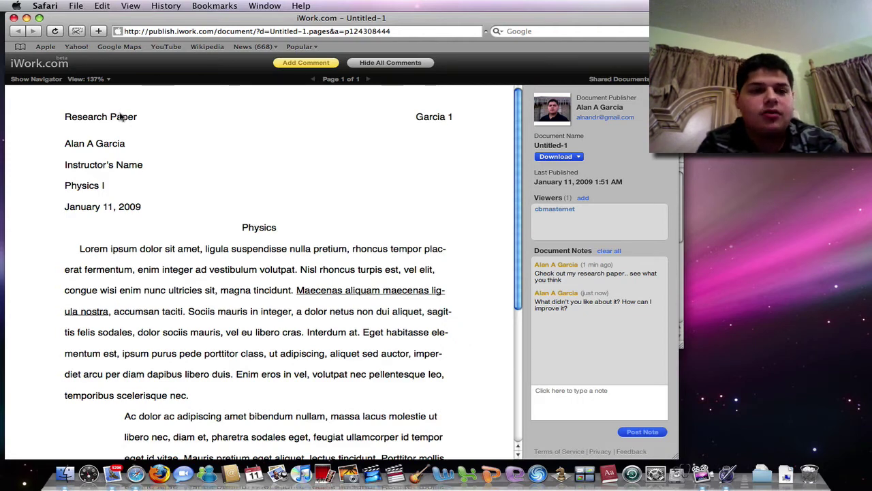
Step: Zoom the document to 125%, toggling the navigator and all comments off and back on
{"action": "left_click", "coordinate": [91, 79]}
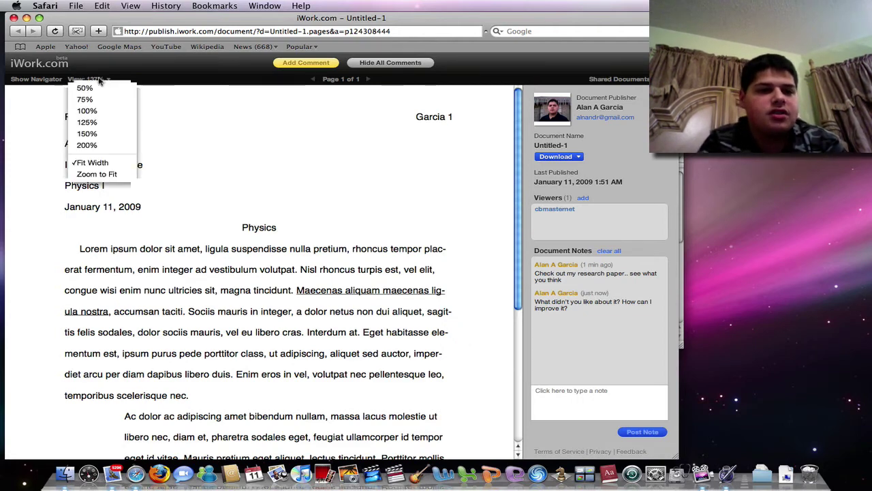
{"action": "left_click", "coordinate": [107, 123]}
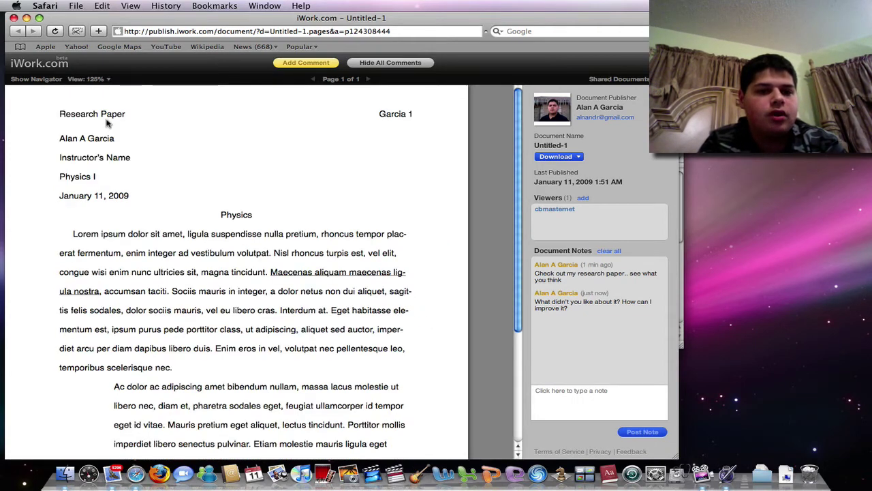
{"action": "left_click", "coordinate": [56, 80]}
{"action": "left_click", "coordinate": [56, 80]}
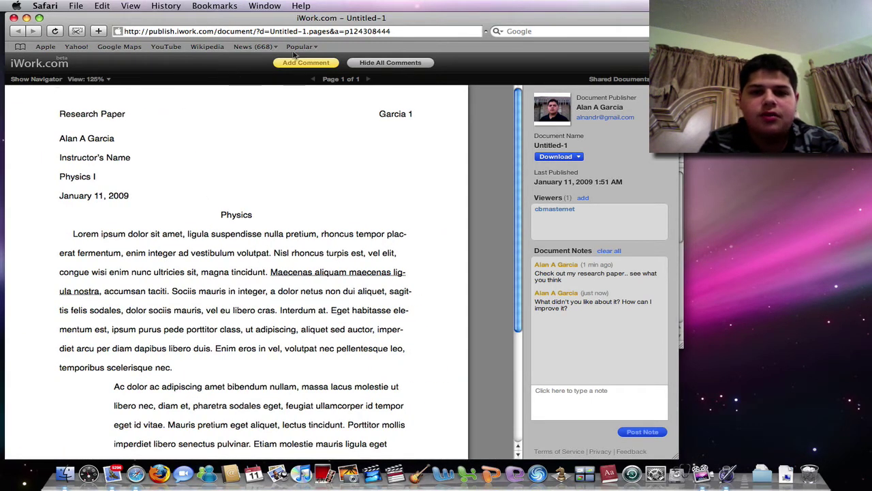
{"action": "left_click", "coordinate": [396, 64]}
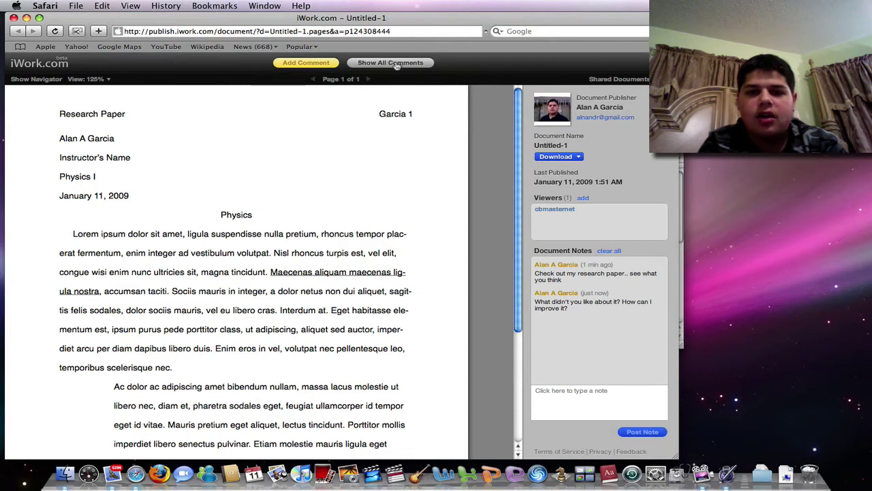
{"action": "left_click", "coordinate": [396, 64]}
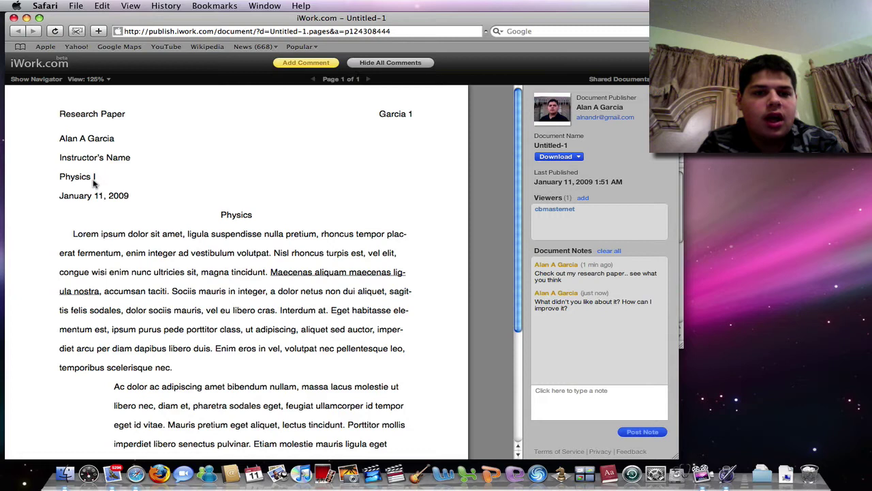
Step: Comment 'Do better work at indenting, capitalization, etc.' on the first paragraph's opening text
{"action": "left_click_drag", "start_coordinate": [71, 233], "coordinate": [168, 292]}
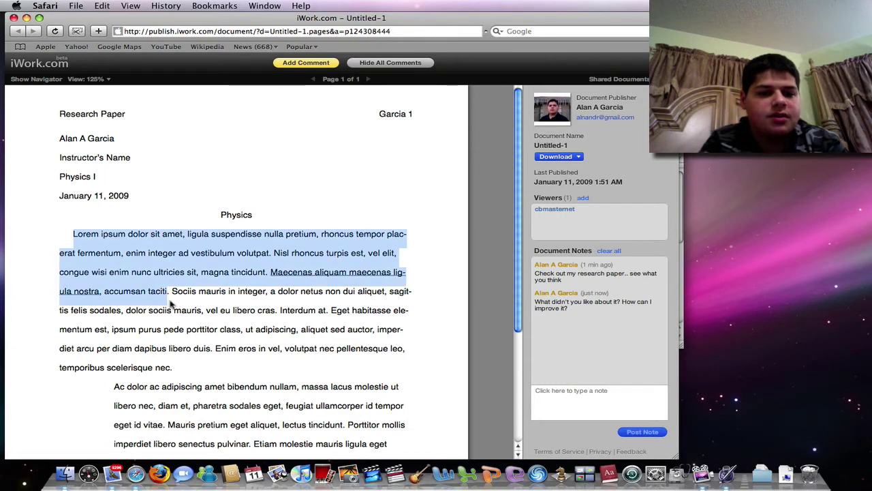
{"action": "left_click", "coordinate": [317, 64]}
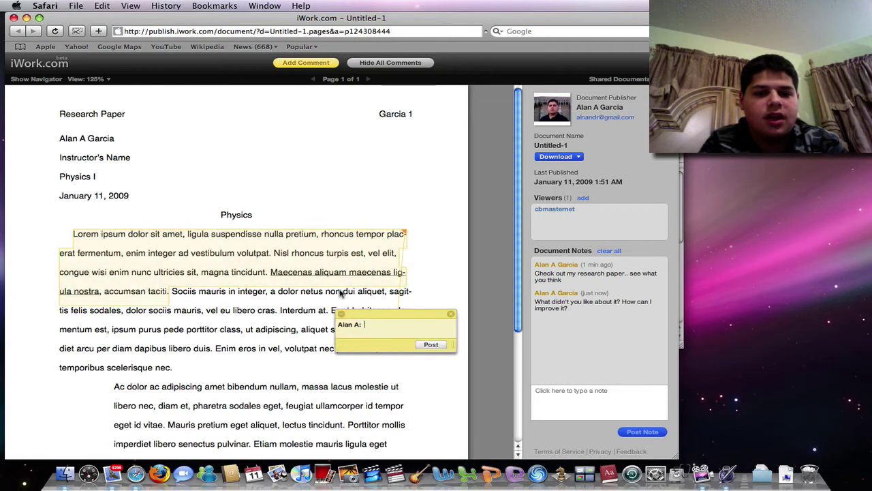
{"action": "type", "text": "Do better work at indenting,"}
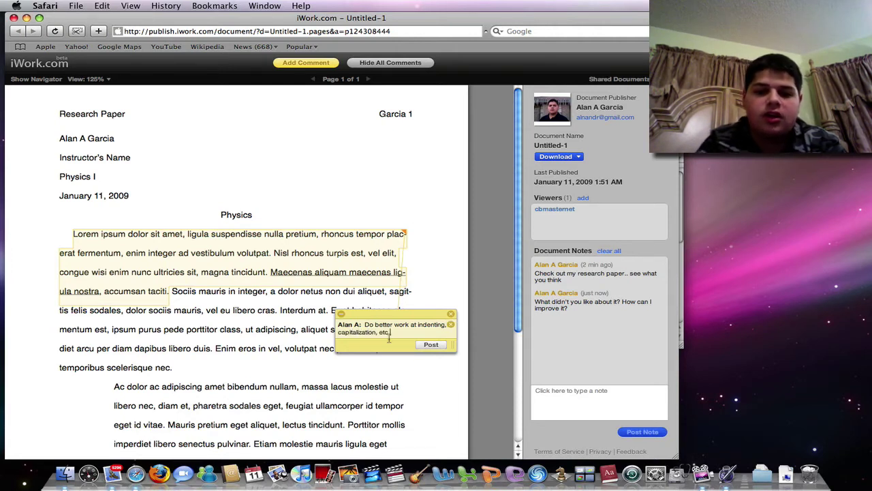
{"action": "left_click", "coordinate": [429, 346]}
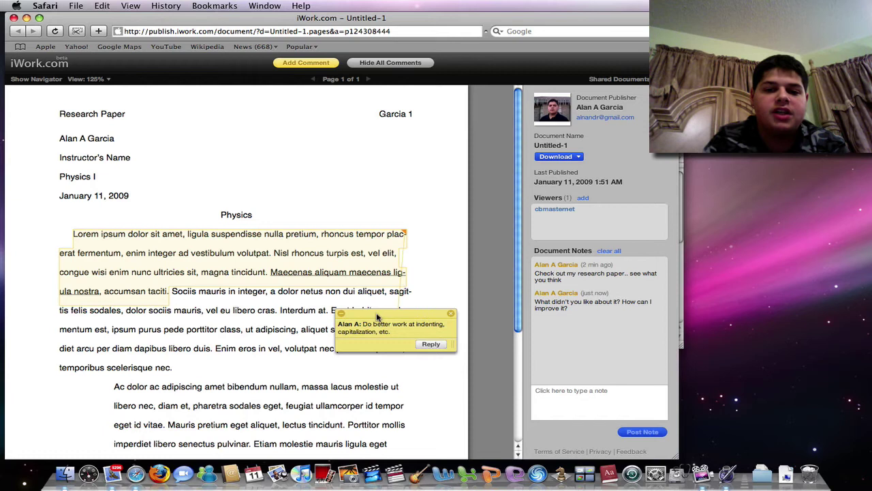
Step: Hide and reshow all comments, then close the Safari window
{"action": "left_click", "coordinate": [373, 62]}
{"action": "left_click", "coordinate": [373, 63]}
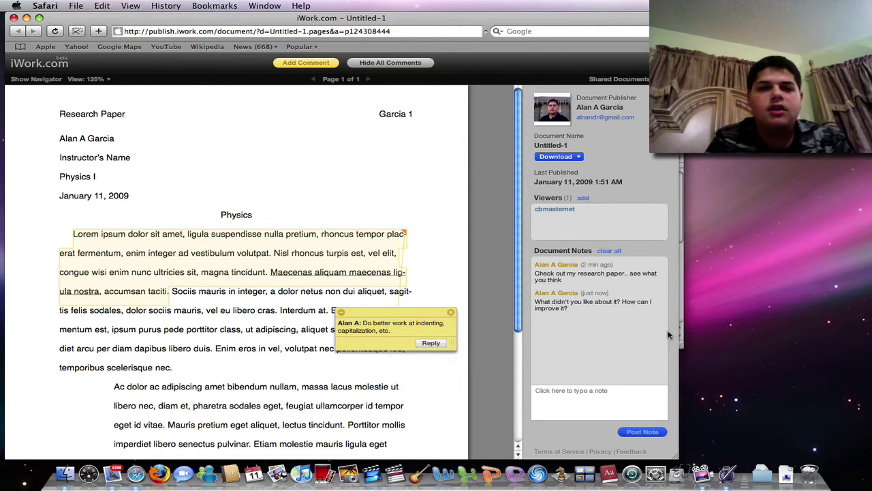
{"action": "key", "text": "super+w"}
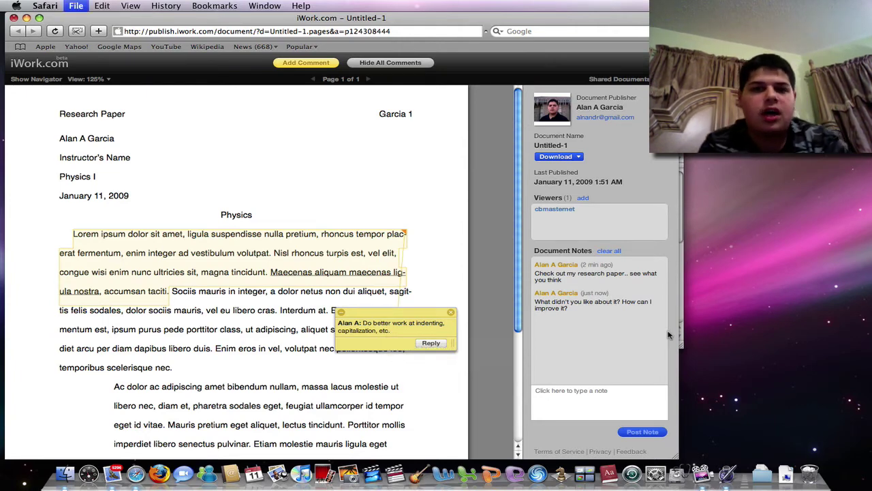
Step: Insert a 3D column chart after the author name and rotate it
{"action": "left_click", "coordinate": [548, 137]}
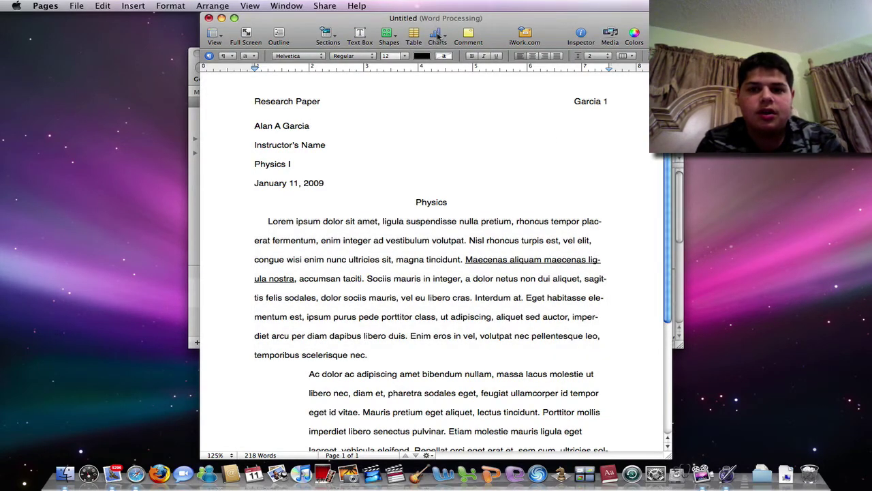
{"action": "left_click", "coordinate": [437, 37]}
{"action": "left_click", "coordinate": [471, 54]}
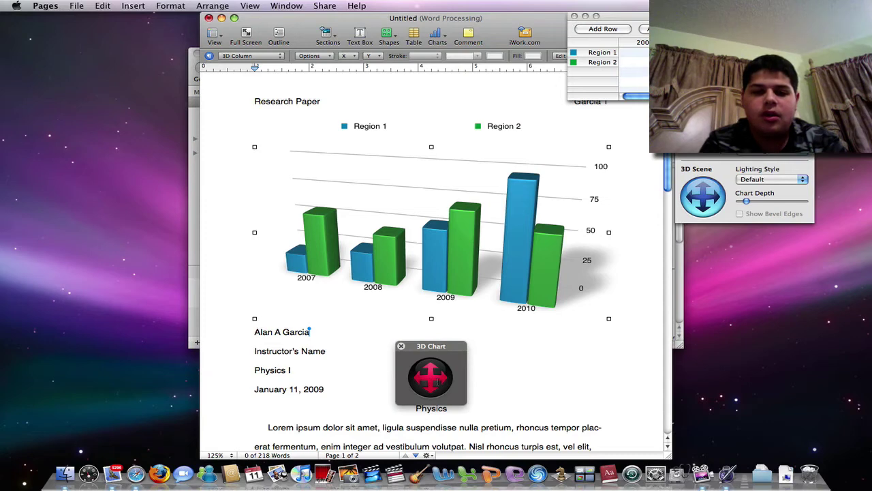
{"action": "left_click_drag", "start_coordinate": [431, 376], "coordinate": [508, 395]}
Step: View About Pages, then quit Pages without saving changes
{"action": "left_click", "coordinate": [67, 4]}
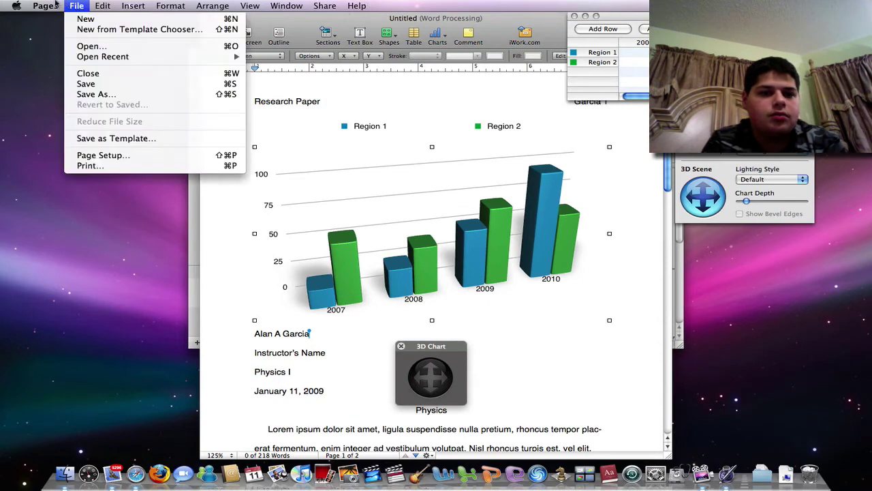
{"action": "left_click", "coordinate": [162, 33]}
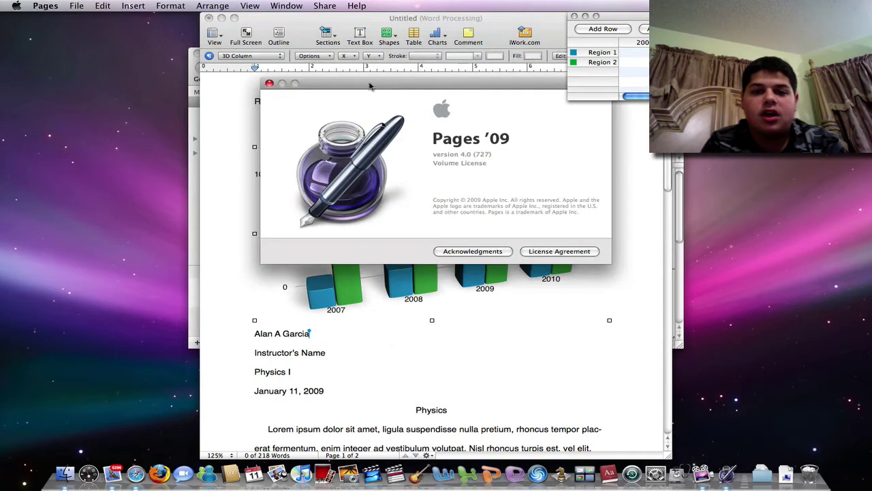
{"action": "left_click", "coordinate": [269, 81]}
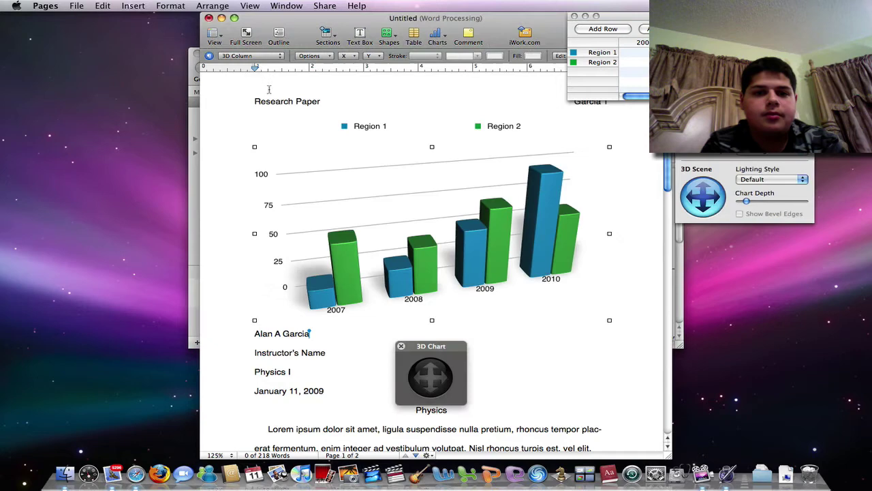
{"action": "key", "text": "super+q"}
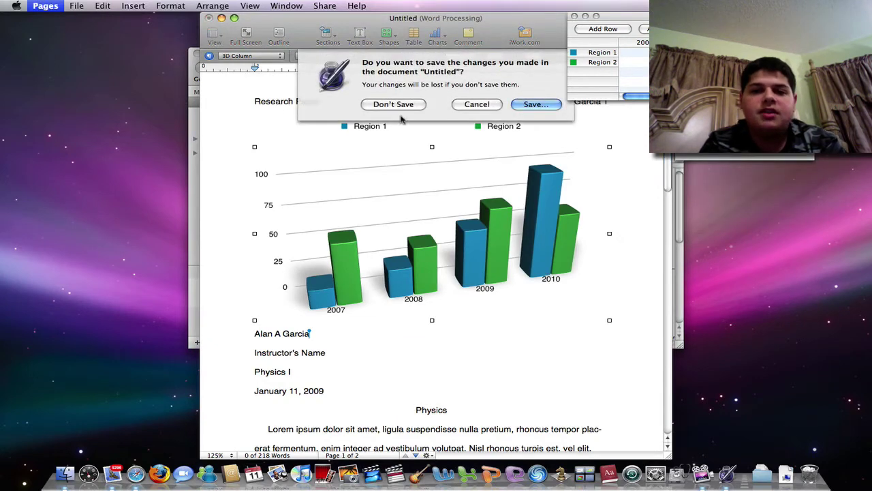
{"action": "left_click", "coordinate": [400, 104]}
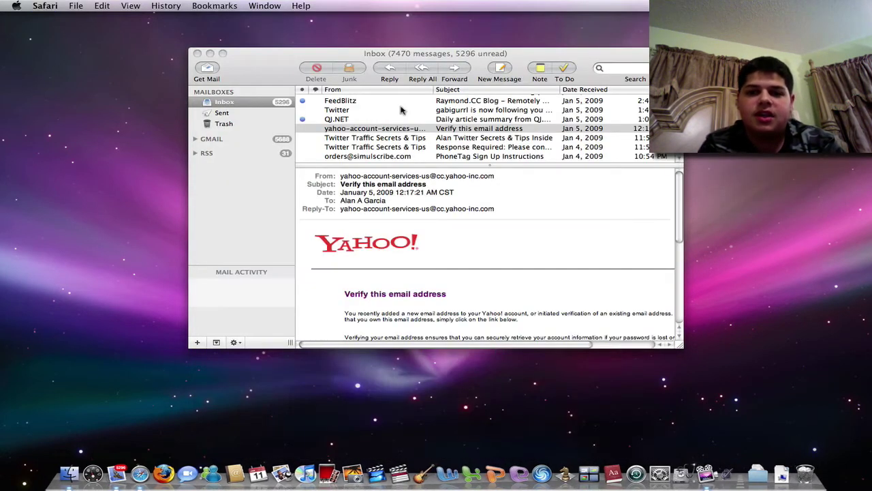
Step: Close the Mail inbox window and launch Keynote through Spotlight
{"action": "key", "text": "super+w"}
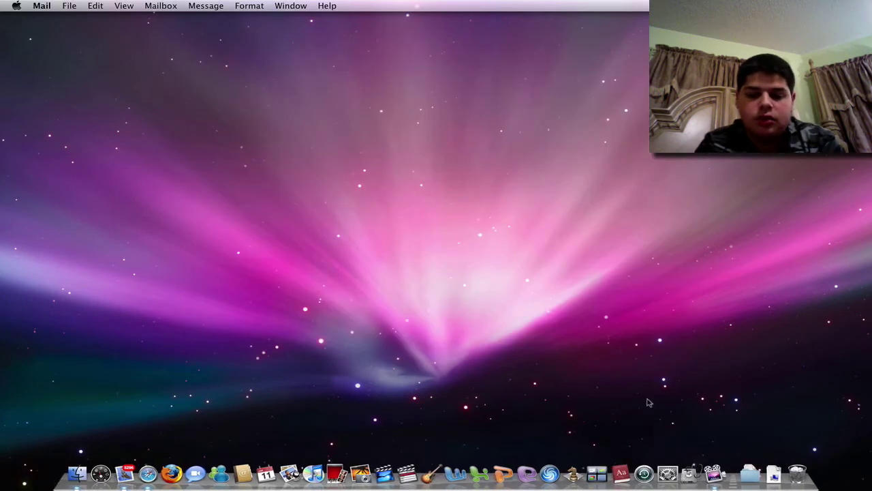
{"action": "key", "text": "super+space"}
{"action": "key", "text": "Return"}
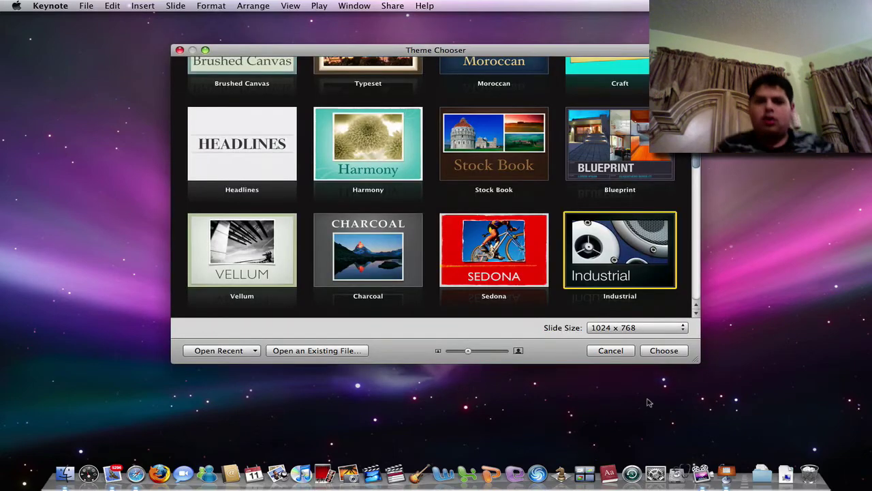
Step: Start an Industrial-themed deck and title the first slide "Keynote '09"
{"action": "scroll", "coordinate": [488, 250], "scroll_direction": "up", "scroll_amount": 5}
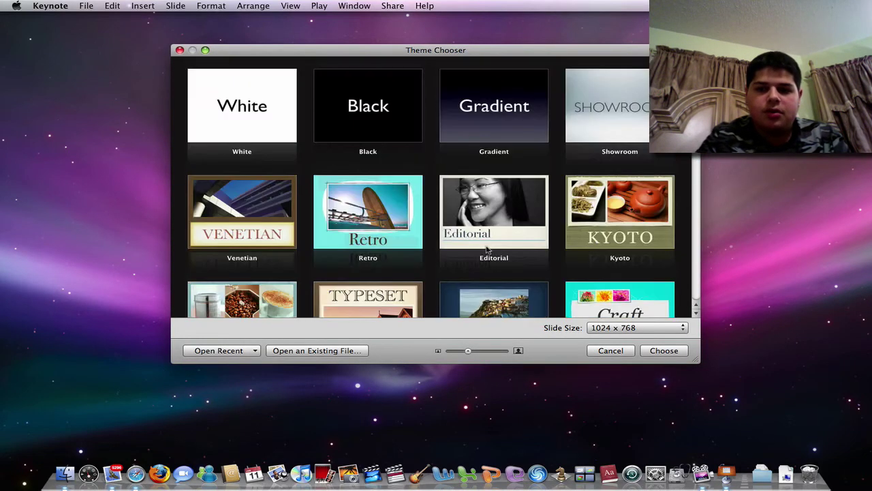
{"action": "scroll", "coordinate": [488, 250], "scroll_direction": "down", "scroll_amount": 5}
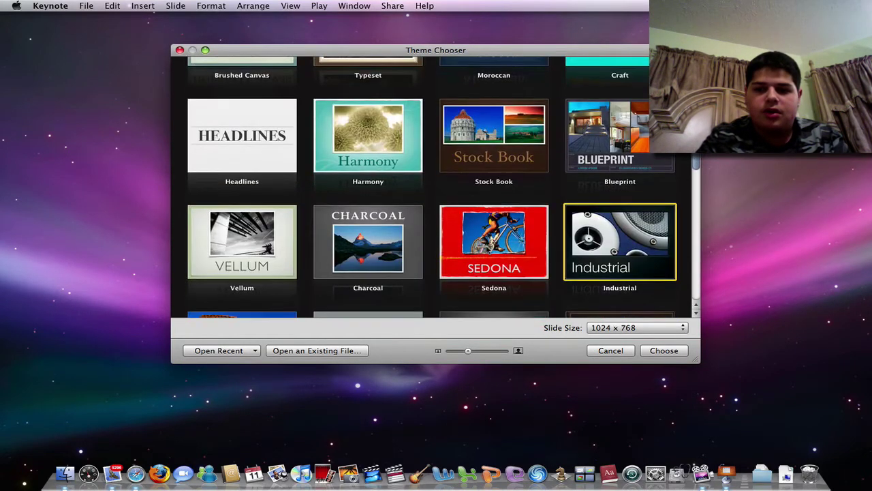
{"action": "double_click", "coordinate": [620, 242]}
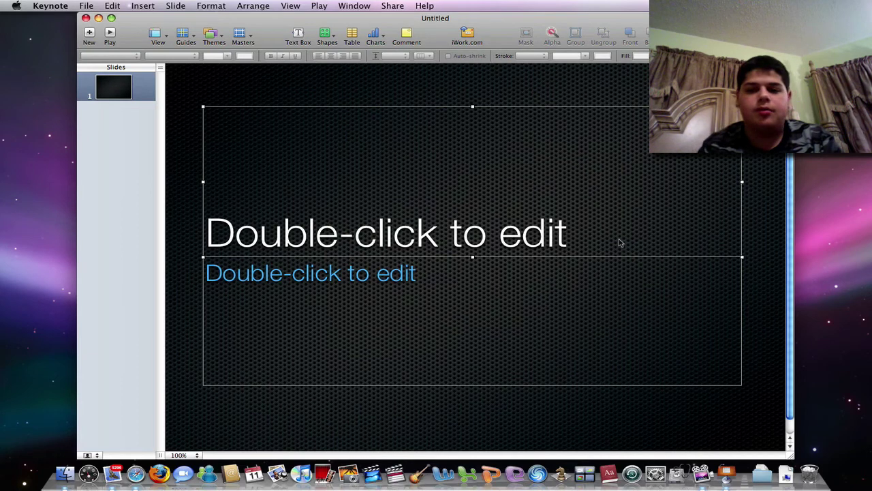
{"action": "double_click", "coordinate": [620, 242]}
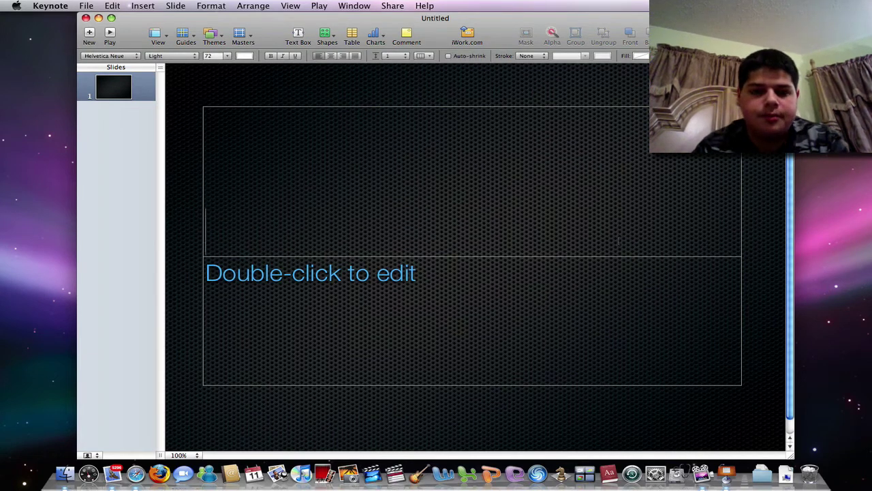
{"action": "type", "text": "Key"}
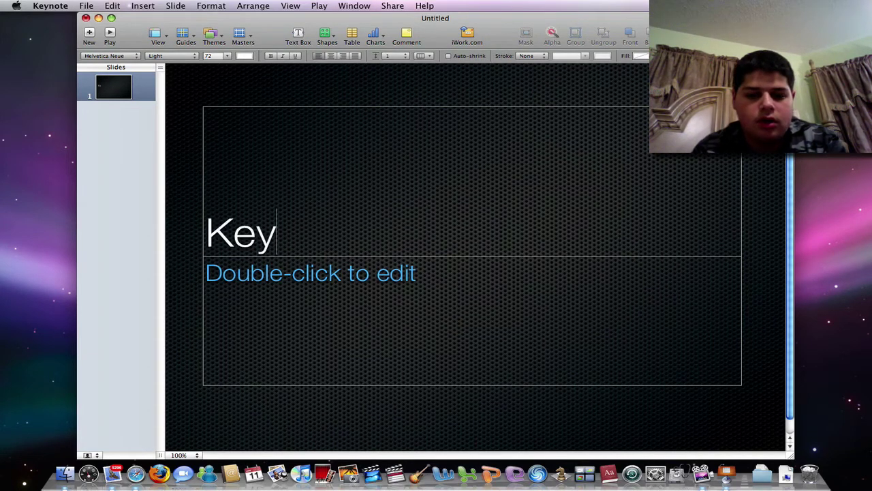
{"action": "type", "text": "note '09"}
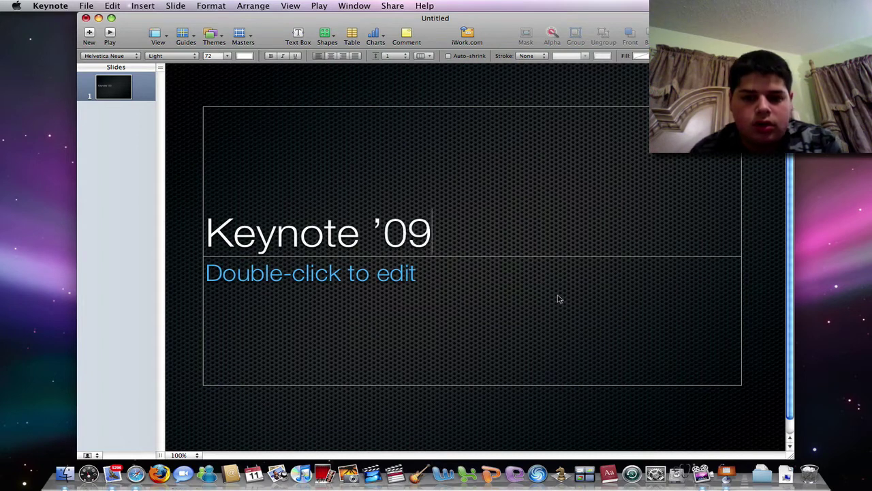
Step: Type the subtitle "Testing the Remote from my iPhone", correcting the typos
{"action": "double_click", "coordinate": [558, 298]}
{"action": "type", "text": "Testing the"}
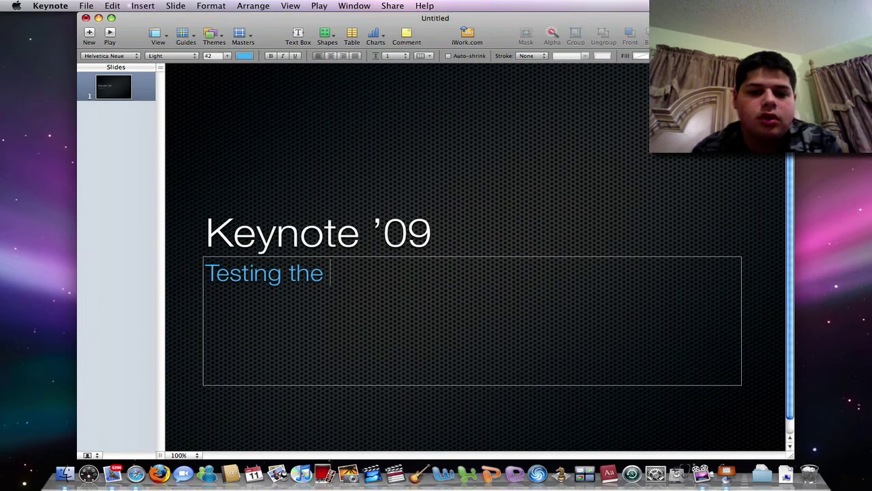
{"action": "type", "text": " Remote"}
{"action": "key", "text": "BackSpace"}
{"action": "key", "text": "BackSpace"}
{"action": "type", "text": "emote from"}
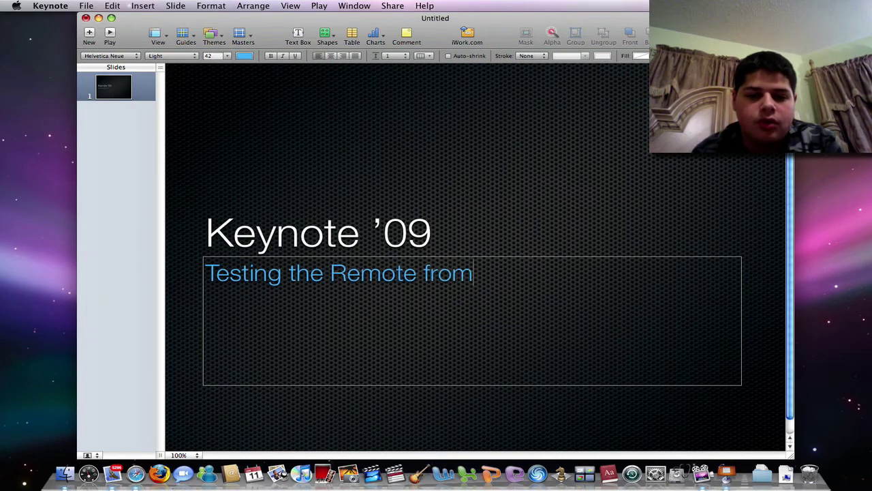
{"action": "type", "text": " my i{h"}
{"action": "key", "text": "BackSpace"}
{"action": "key", "text": "BackSpace"}
Step: Finish the subtitle with "iPhone" and switch the slide to the Title & Bullets layout
{"action": "type", "text": "Phone"}
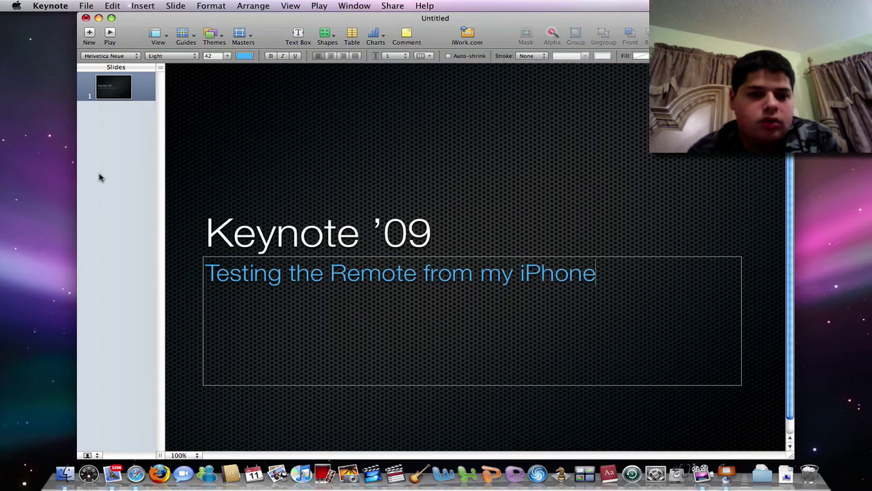
{"action": "left_click", "coordinate": [100, 175]}
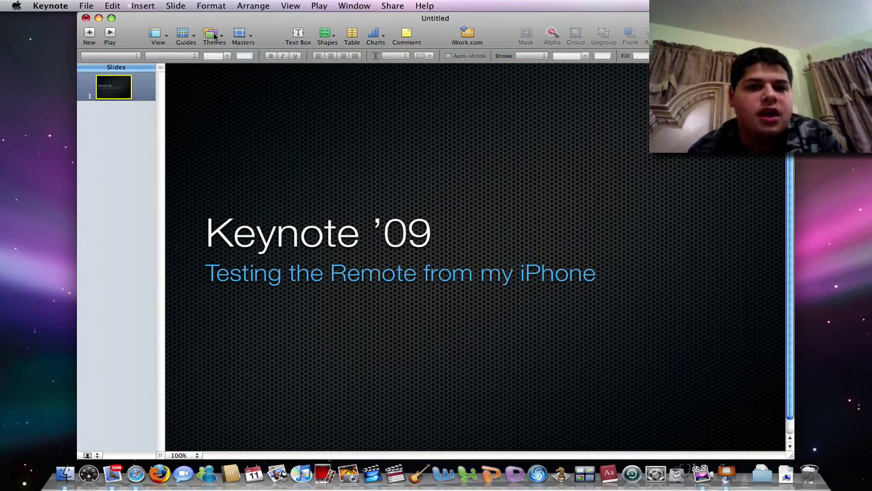
{"action": "left_click", "coordinate": [238, 39]}
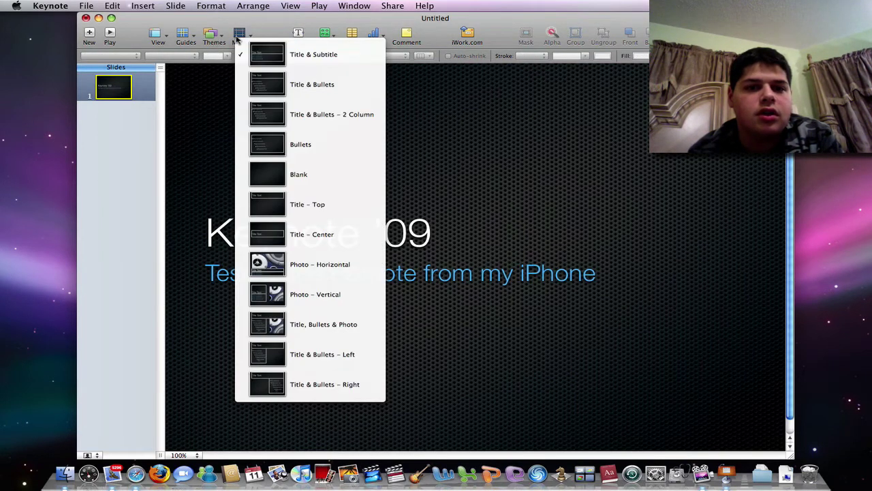
{"action": "left_click", "coordinate": [266, 81]}
Step: Retitle the slide "Key Features" and clear the old bullet text
{"action": "left_click", "coordinate": [223, 127]}
{"action": "triple_click", "coordinate": [222, 128]}
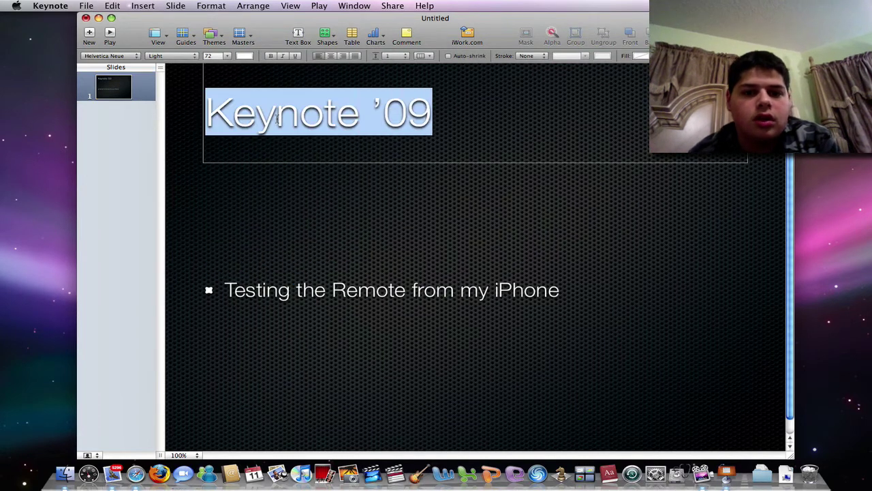
{"action": "type", "text": "Key Features"}
{"action": "double_click", "coordinate": [368, 314]}
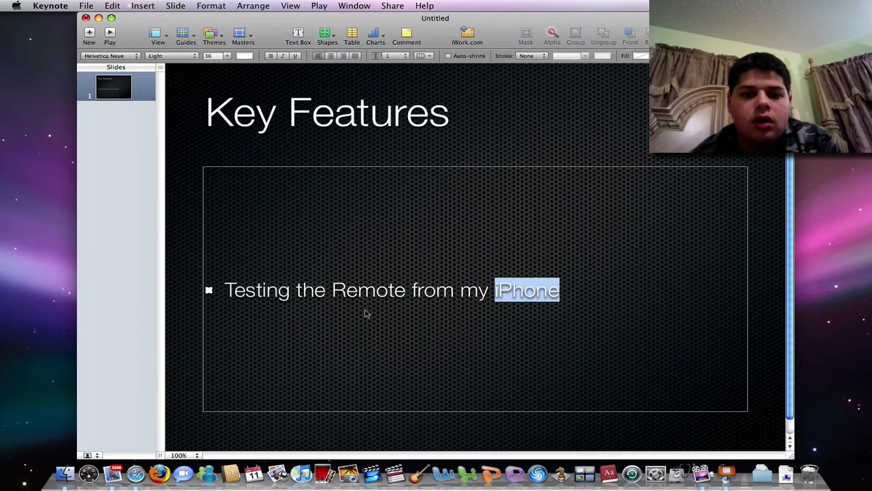
{"action": "key", "text": "super+a"}
{"action": "key", "text": "BackSpace"}
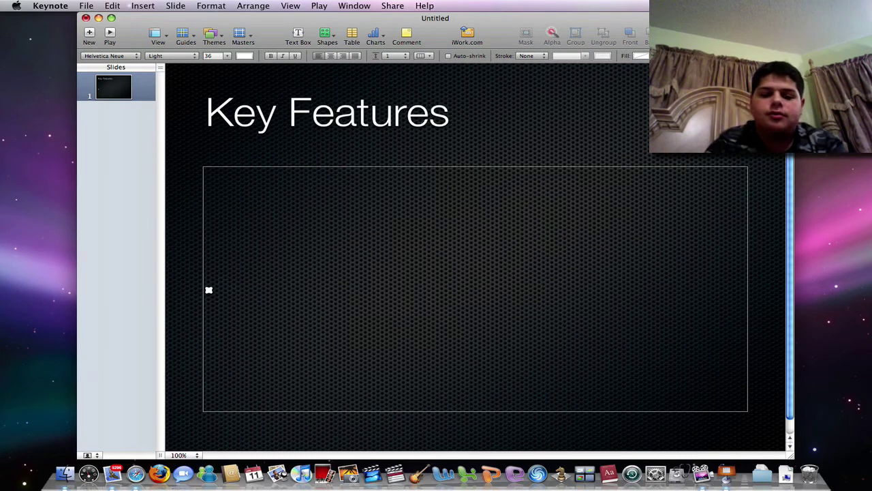
Step: Type the first bullet "See Keynote “Notes” from your iPhone or iPod touch"
{"action": "type", "text": "See"}
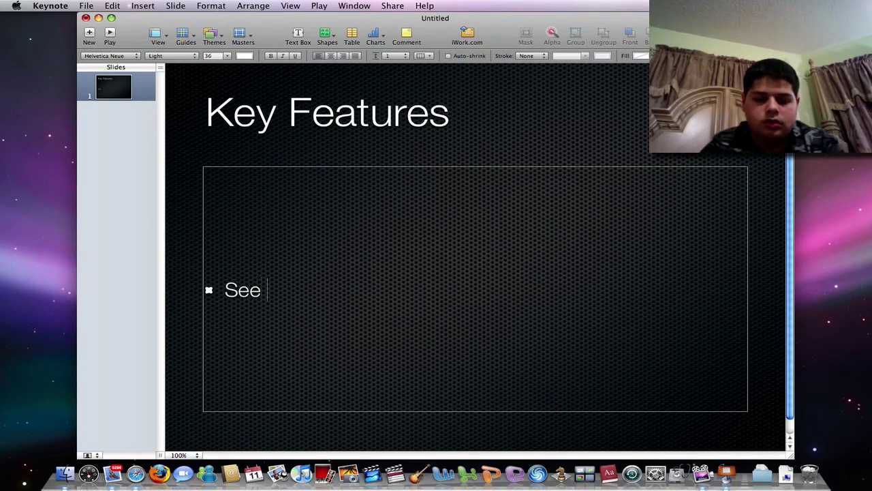
{"action": "type", "text": " Keyno"}
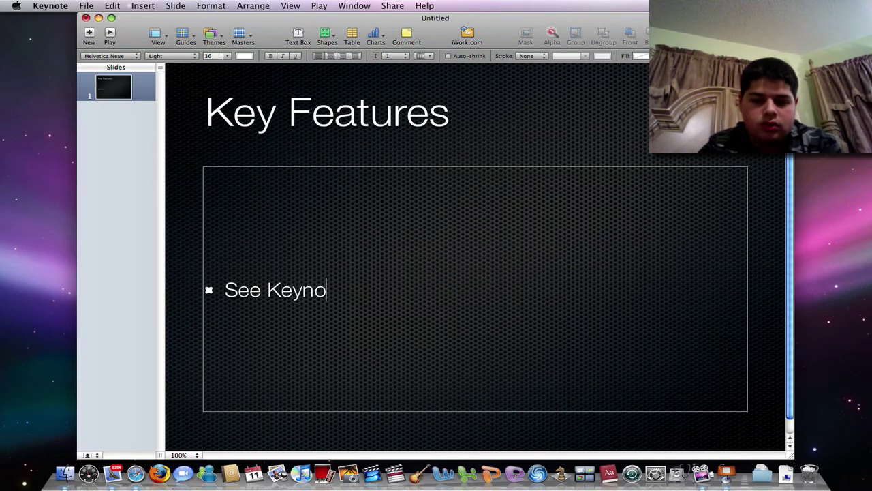
{"action": "type", "text": "te “Notes from"}
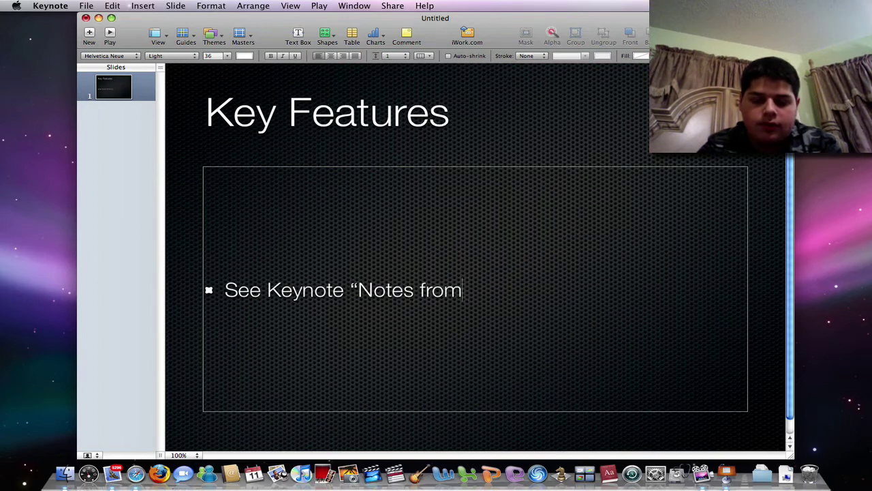
{"action": "key", "text": "BackSpace"}
{"action": "key", "text": "BackSpace"}
{"action": "key", "text": "BackSpace"}
{"action": "key", "text": "BackSpace"}
{"action": "type", "text": "” from you"}
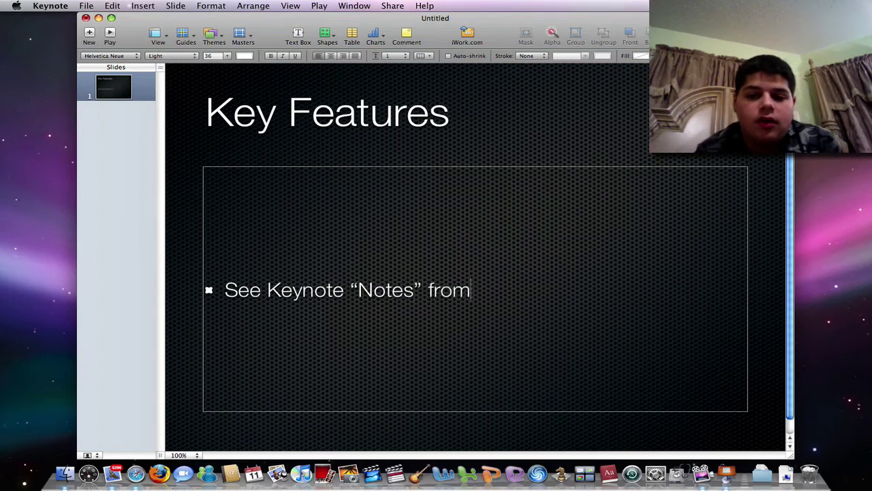
{"action": "type", "text": "r iPhone or Pl"}
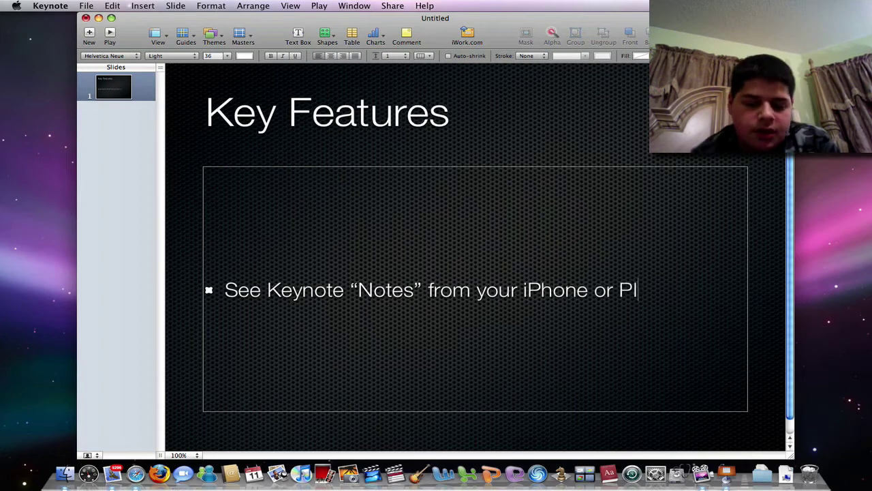
{"action": "key", "text": "BackSpace"}
{"action": "key", "text": "BackSpace"}
{"action": "type", "text": "i"}
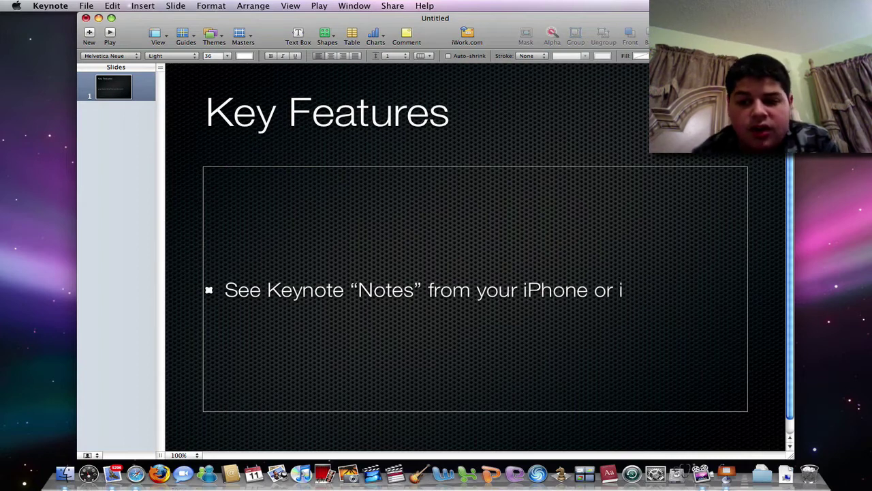
{"action": "type", "text": "Pod touc"}
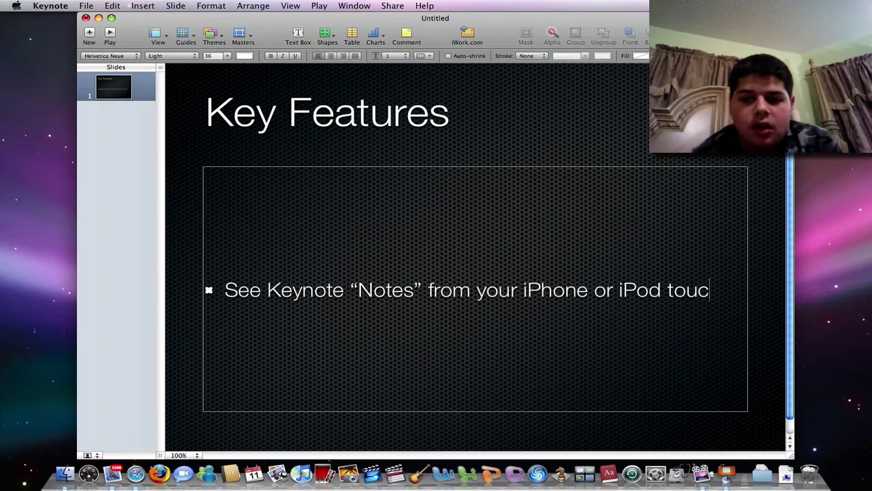
{"action": "type", "text": "h"}
Step: Add a second bullet "Swipe through different slides back and forth" and finish editing
{"action": "key", "text": "Return"}
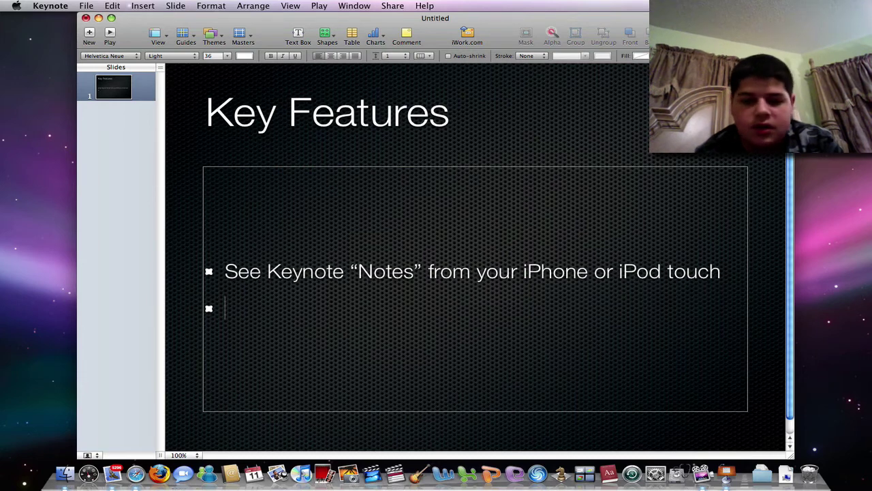
{"action": "type", "text": "S"}
{"action": "key", "text": "BackSpace"}
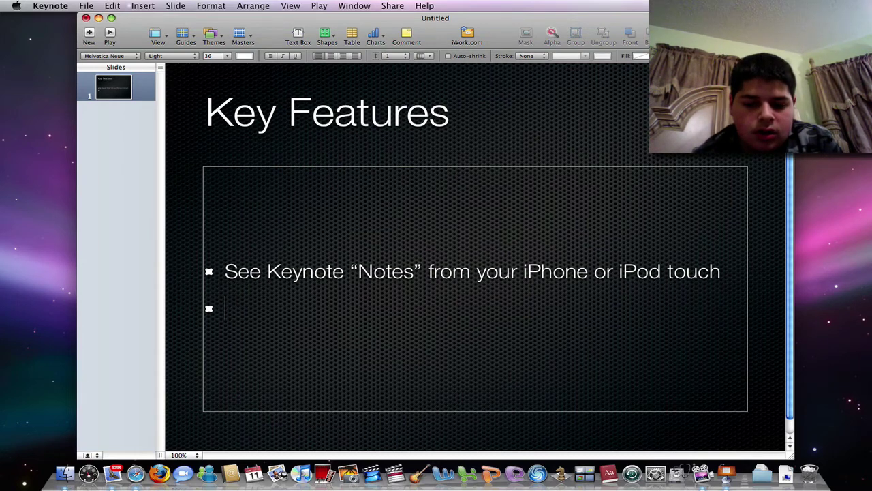
{"action": "type", "text": "Swipe yy"}
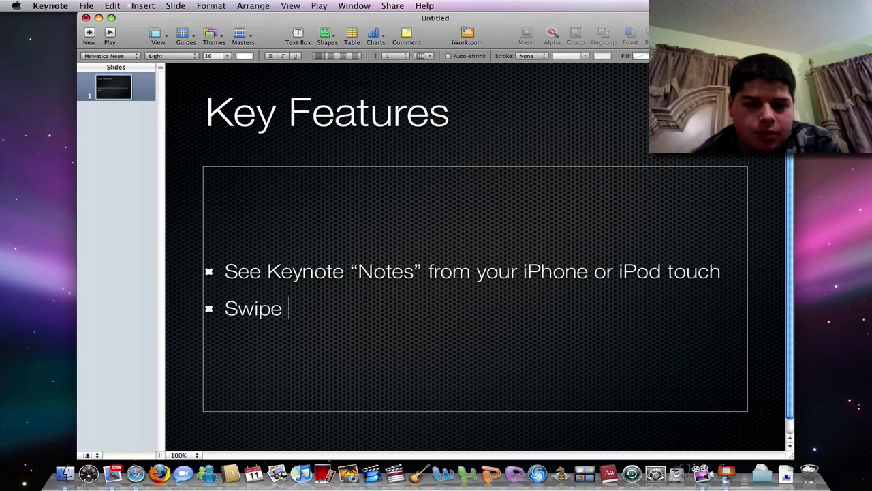
{"action": "key", "text": "BackSpace"}
{"action": "key", "text": "BackSpace"}
{"action": "type", "text": "throuh"}
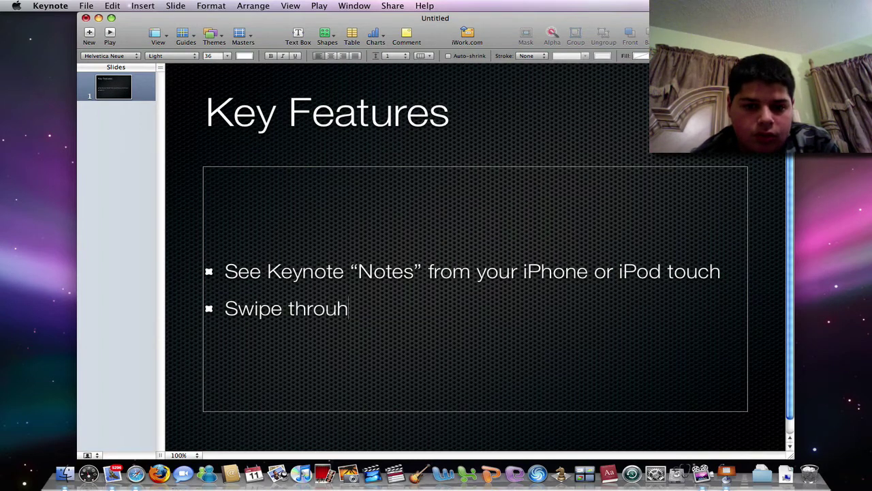
{"action": "key", "text": "BackSpace"}
{"action": "type", "text": "gh different slid"}
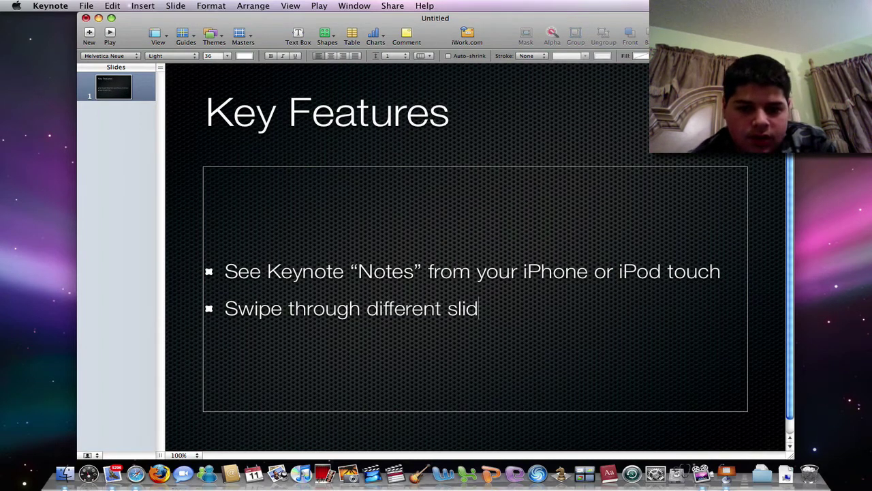
{"action": "type", "text": "es back and forth"}
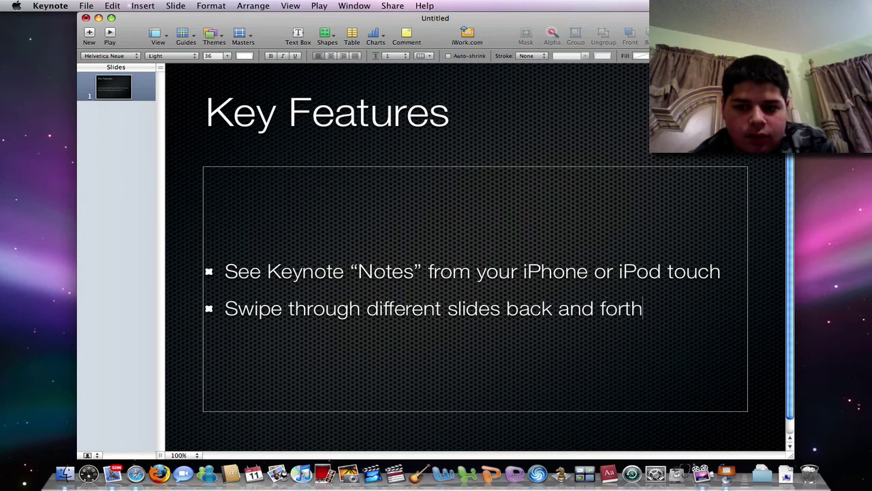
{"action": "key", "text": "Return"}
{"action": "left_click", "coordinate": [121, 138]}
Step: Add a new slide ahead of Key Features using the Title & Subtitle layout
{"action": "left_click", "coordinate": [220, 243]}
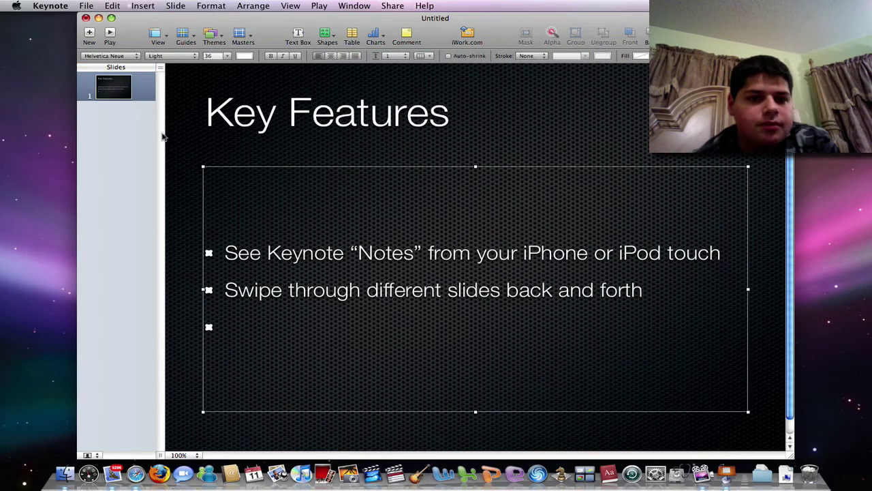
{"action": "left_click", "coordinate": [115, 93]}
{"action": "right_click", "coordinate": [110, 149]}
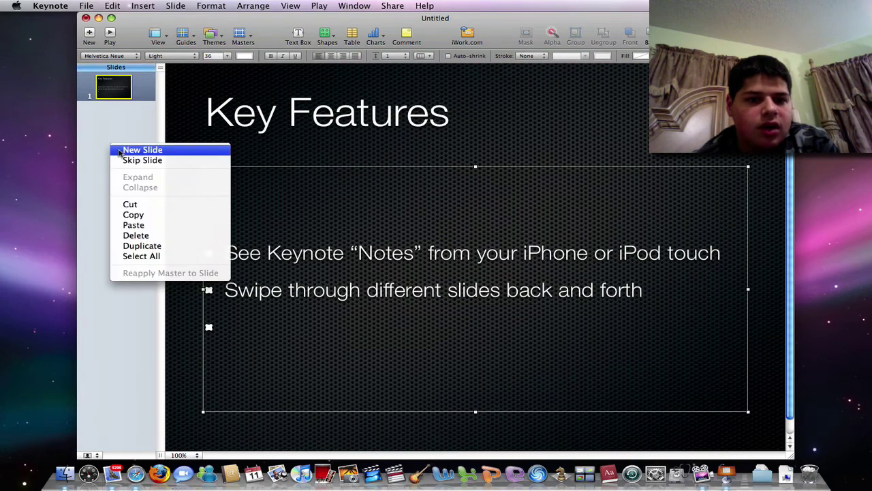
{"action": "left_click", "coordinate": [114, 149]}
{"action": "left_click_drag", "start_coordinate": [124, 125], "coordinate": [127, 99]}
{"action": "left_click", "coordinate": [244, 34]}
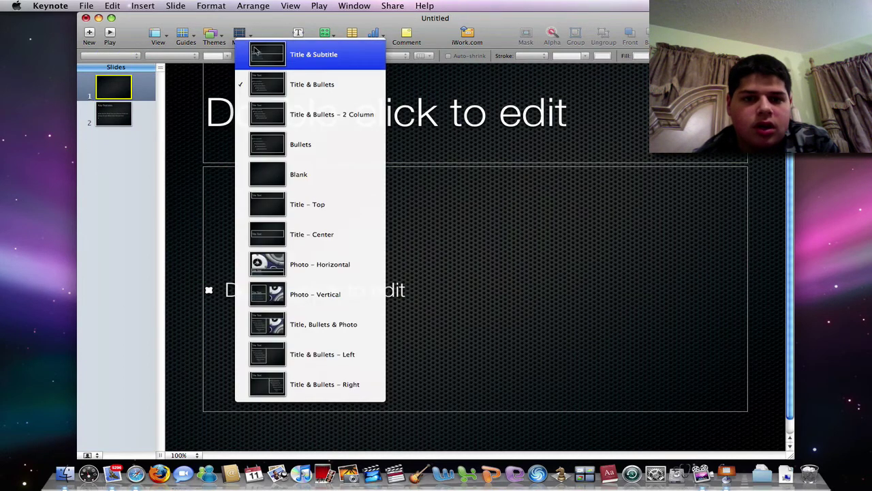
{"action": "left_click", "coordinate": [257, 51]}
Step: Title the new slide "Keynote Remote for iPhone"
{"action": "left_click", "coordinate": [409, 235]}
{"action": "left_click", "coordinate": [413, 238]}
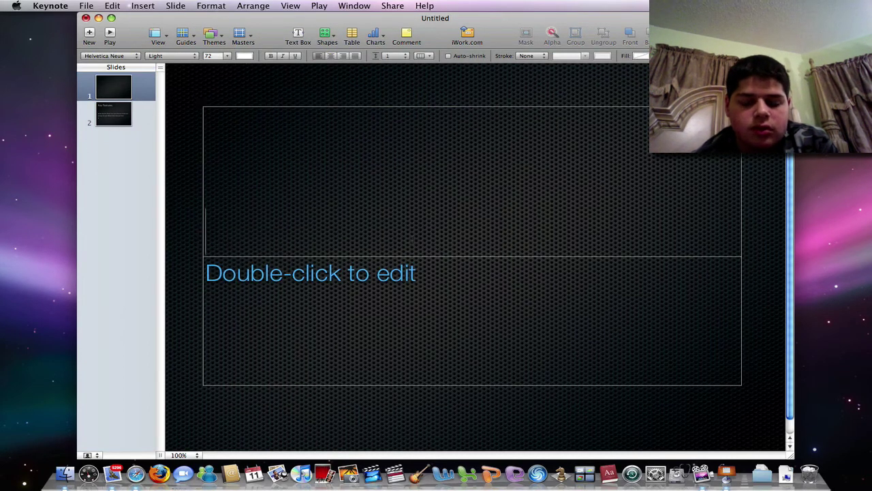
{"action": "type", "text": "Keynote REmote"}
{"action": "key", "text": "BackSpace"}
{"action": "key", "text": "BackSpace"}
{"action": "key", "text": "BackSpace"}
{"action": "key", "text": "BackSpace"}
{"action": "key", "text": "BackSpace"}
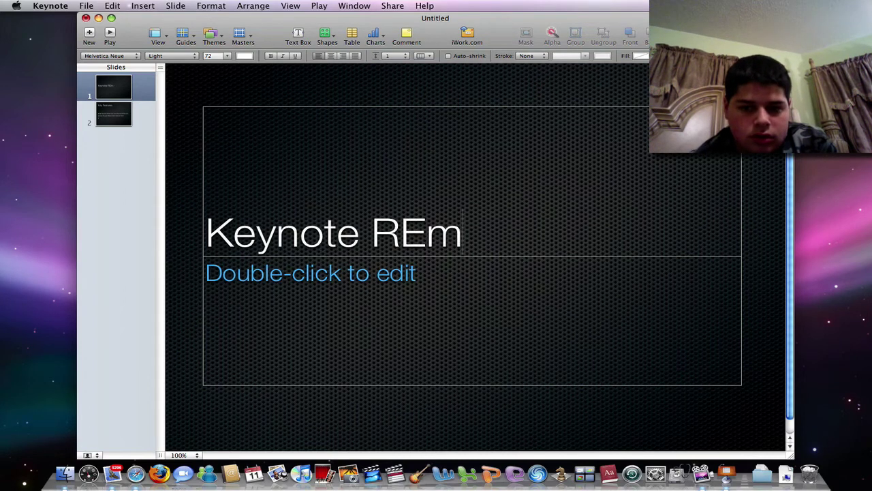
{"action": "type", "text": "emote for iPhone"}
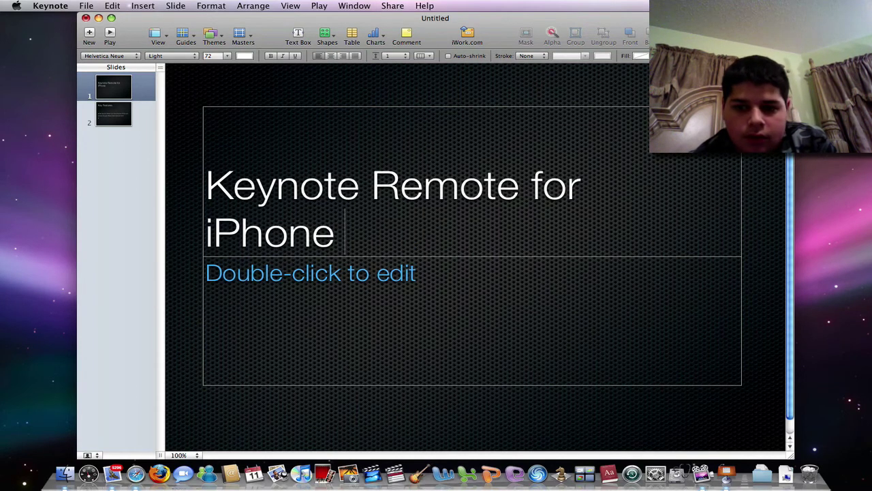
Step: Type the subtitle "in Keynote '09" on the title slide
{"action": "left_click", "coordinate": [432, 277]}
{"action": "left_click", "coordinate": [432, 277]}
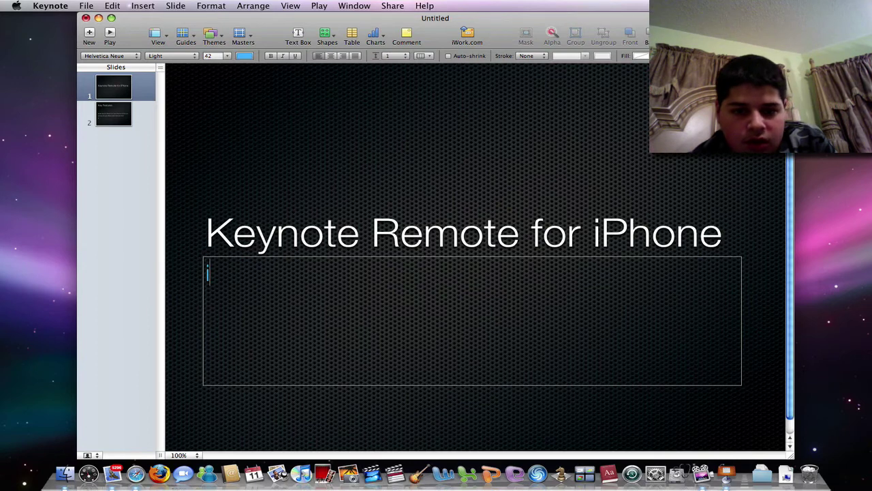
{"action": "type", "text": "in KEyn"}
{"action": "key", "text": "BackSpace"}
{"action": "key", "text": "BackSpace"}
{"action": "key", "text": "BackSpace"}
{"action": "type", "text": "eynote"}
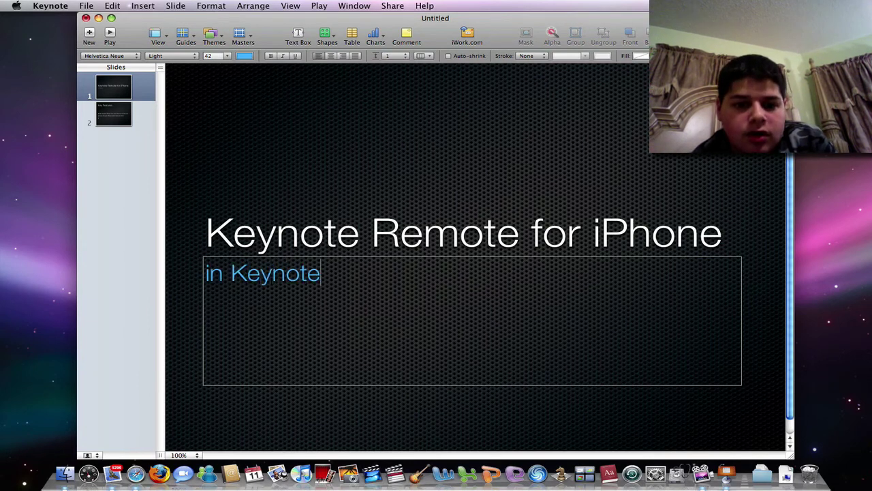
{"action": "type", "text": " '09"}
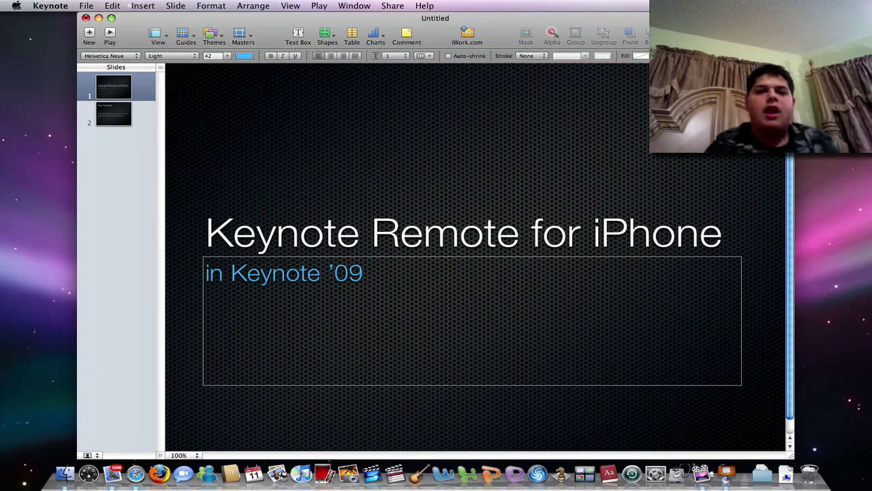
Step: Deselect the finished "in Keynote '09" subtitle on the title slide
{"action": "left_click", "coordinate": [142, 157]}
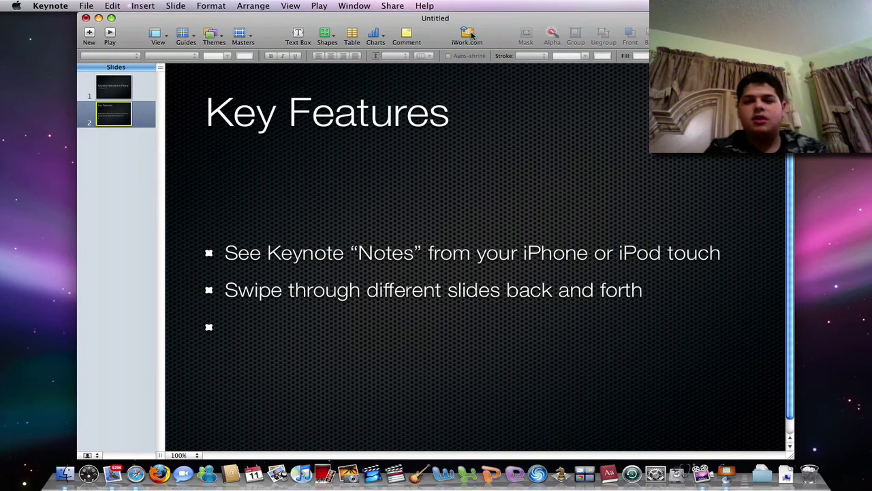
Step: Share the deck on iWork.com, inviting a recipient's e-mail with the note "My first Keynote..... i guess lol"
{"action": "left_click", "coordinate": [470, 36]}
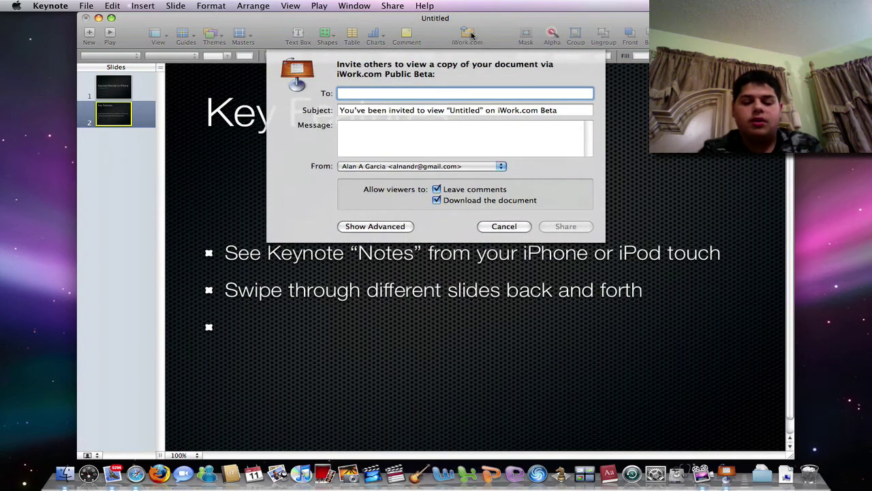
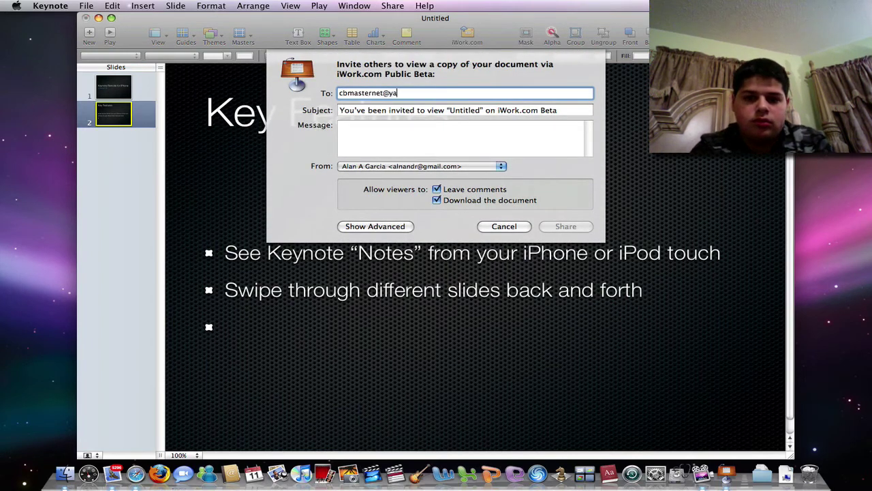
{"action": "key", "text": "Tab"}
{"action": "key", "text": "Tab"}
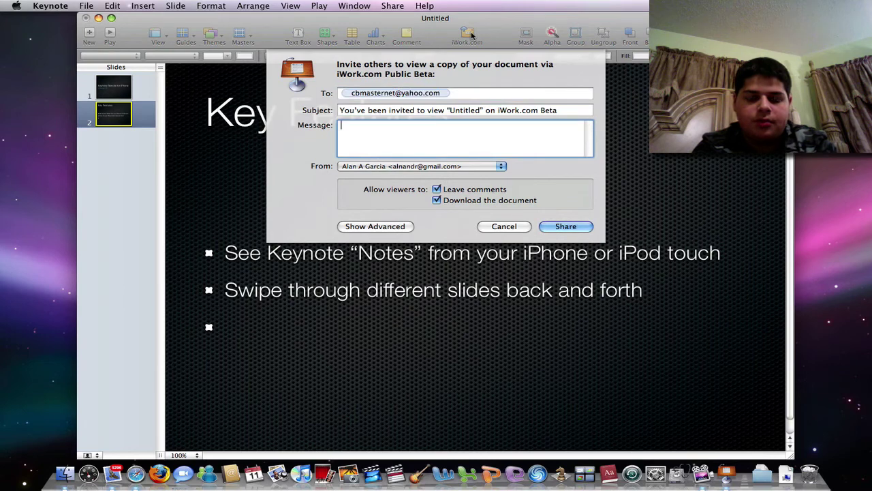
{"action": "type", "text": "My first Ke"}
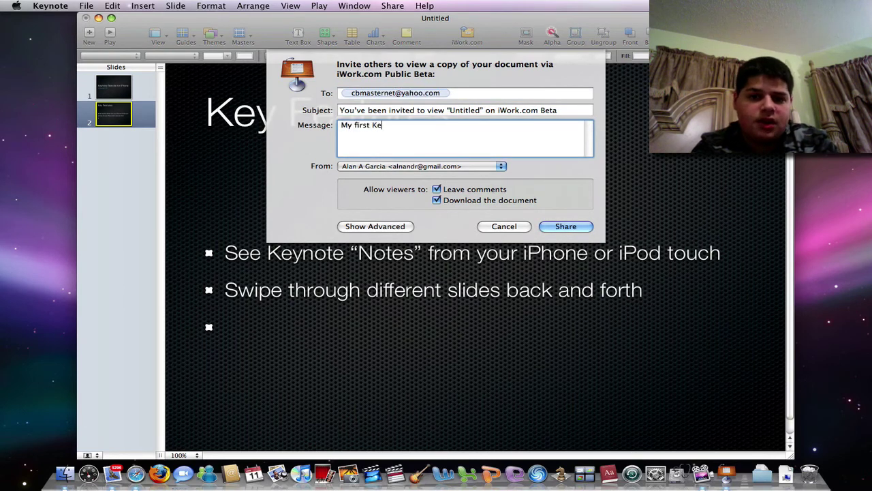
{"action": "type", "text": "ynote."}
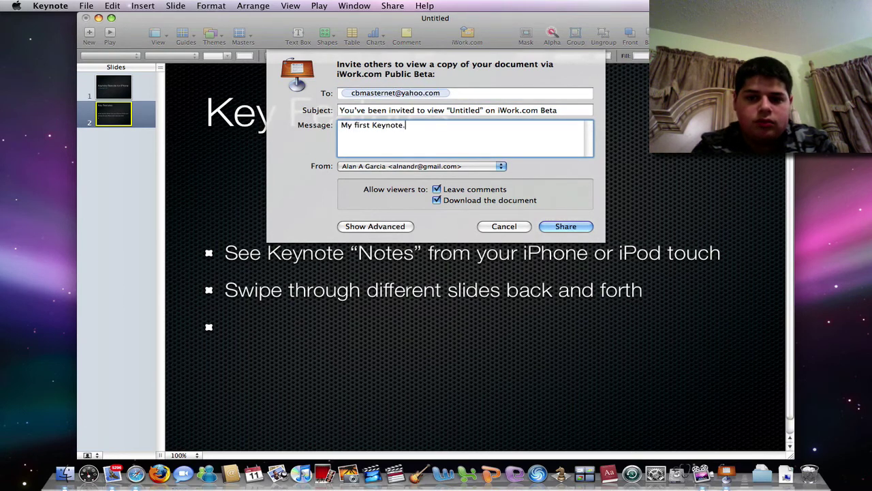
{"action": "type", "text": ".... i gues"}
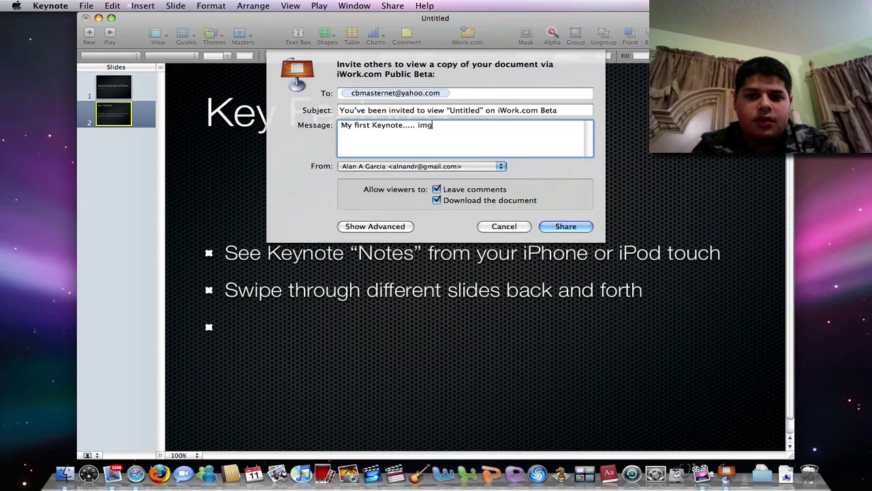
{"action": "type", "text": "s lol"}
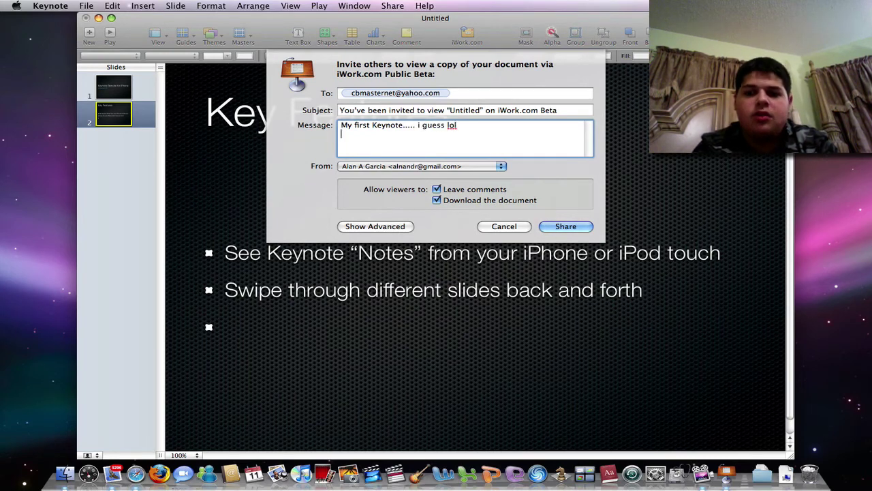
{"action": "key", "text": "Return"}
{"action": "left_click", "coordinate": [565, 226]}
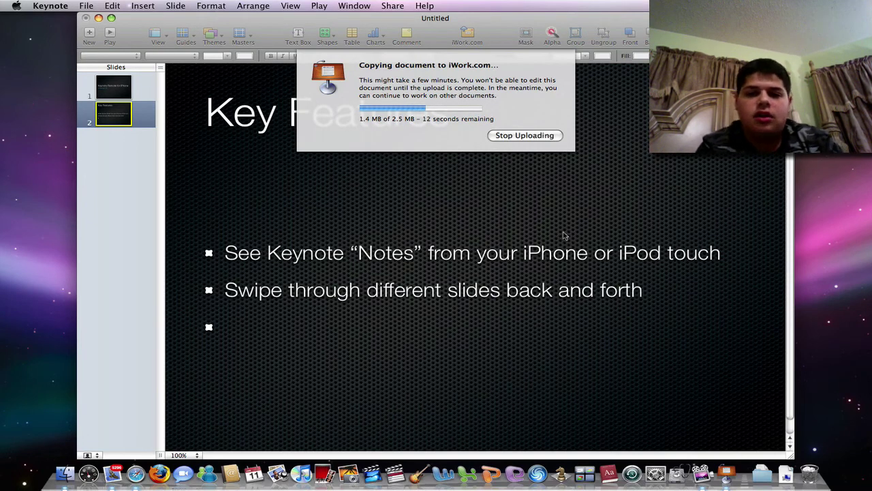
Step: Return to Keynote and, after the upload finishes, view the published document online
{"action": "key", "text": "F9"}
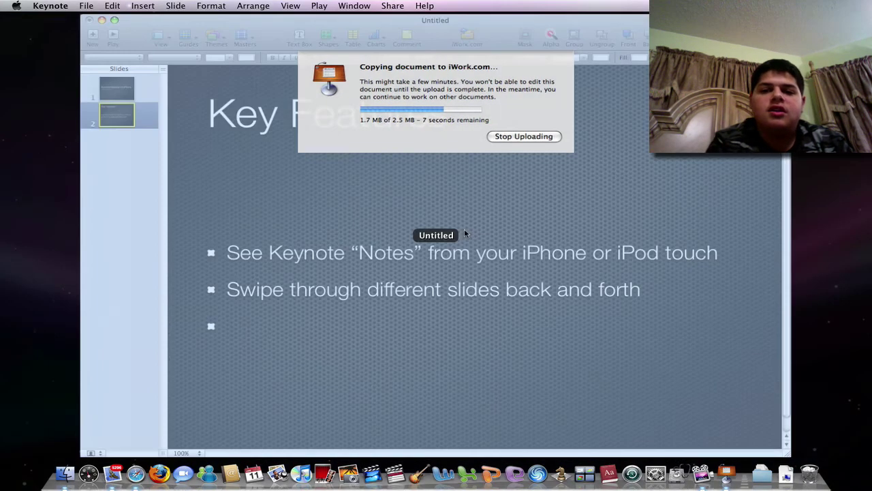
{"action": "left_click", "coordinate": [464, 234]}
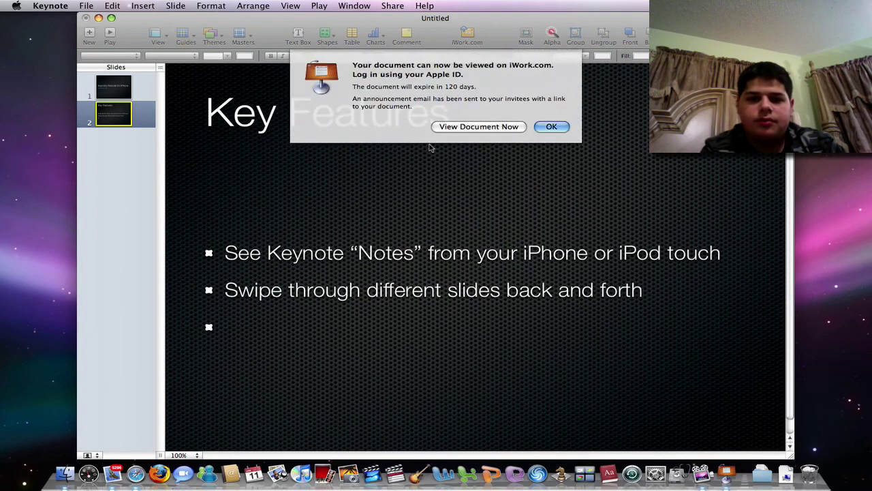
{"action": "left_click", "coordinate": [447, 127]}
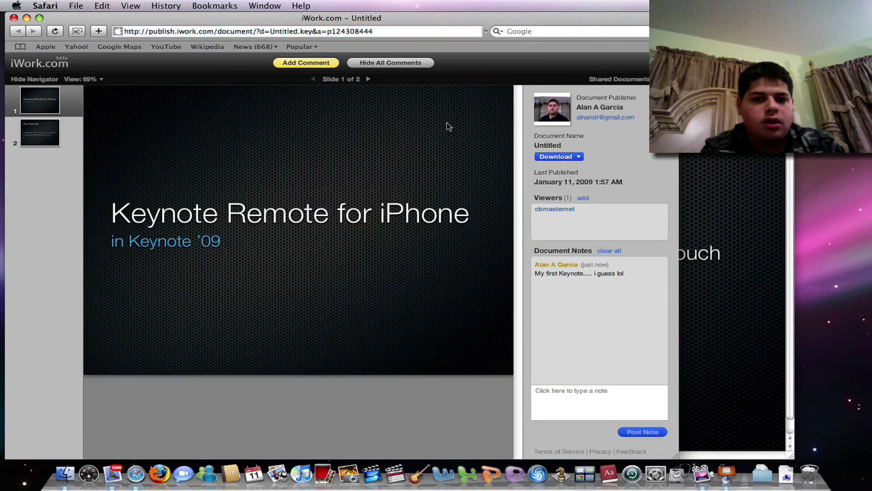
Step: Preview both slides online, then post the note "Awesome slide.. nvm it sucks"
{"action": "left_click", "coordinate": [24, 128]}
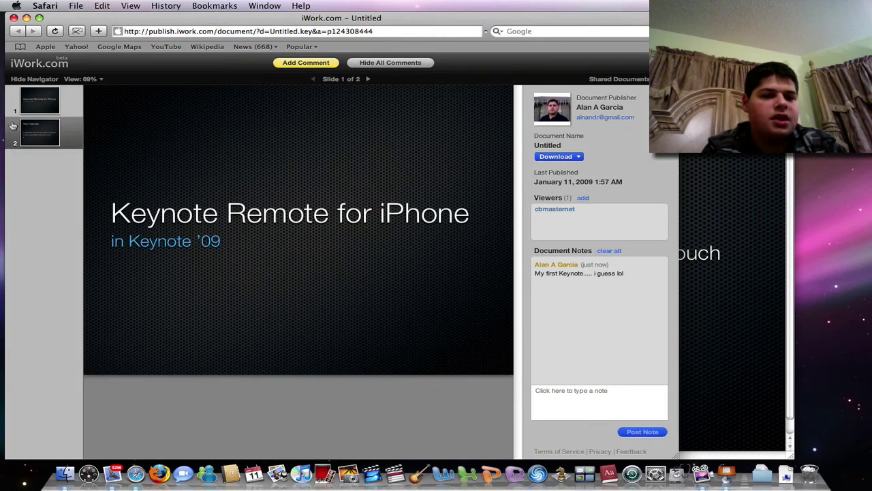
{"action": "left_click", "coordinate": [49, 112]}
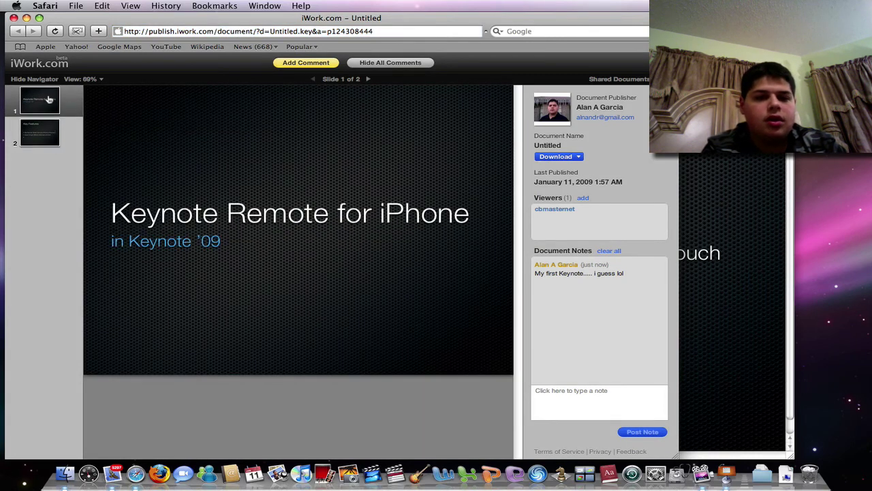
{"action": "left_click", "coordinate": [567, 401]}
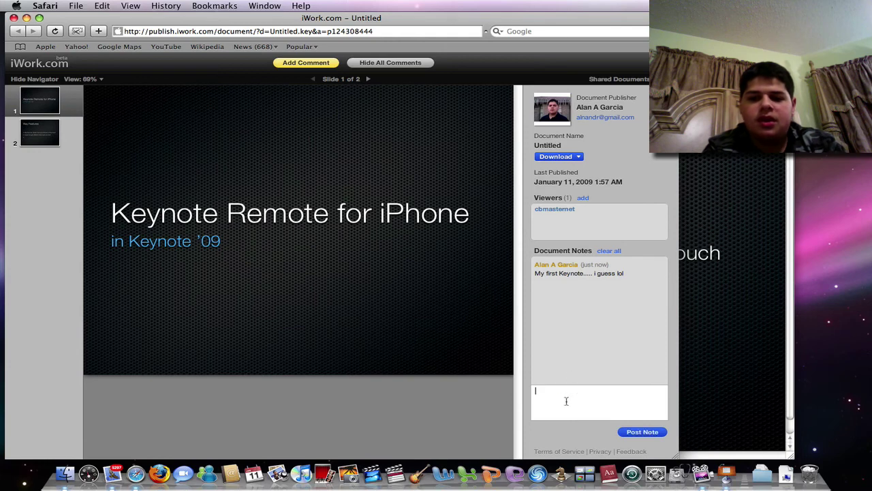
{"action": "type", "text": "Awesome slide.. nv"}
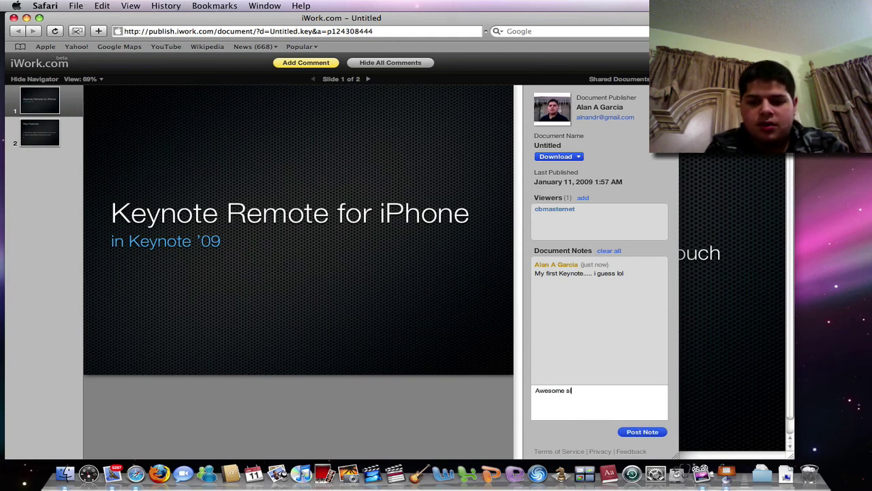
{"action": "type", "text": "m it sucks"}
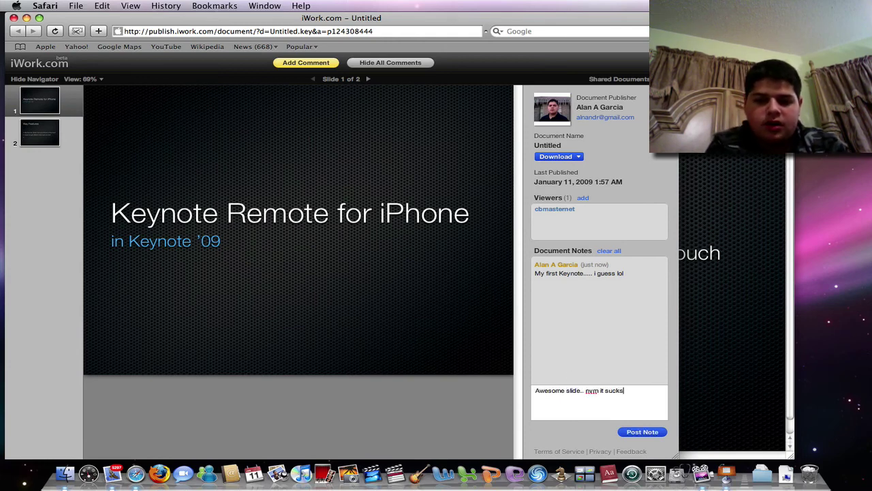
{"action": "left_click", "coordinate": [638, 432]}
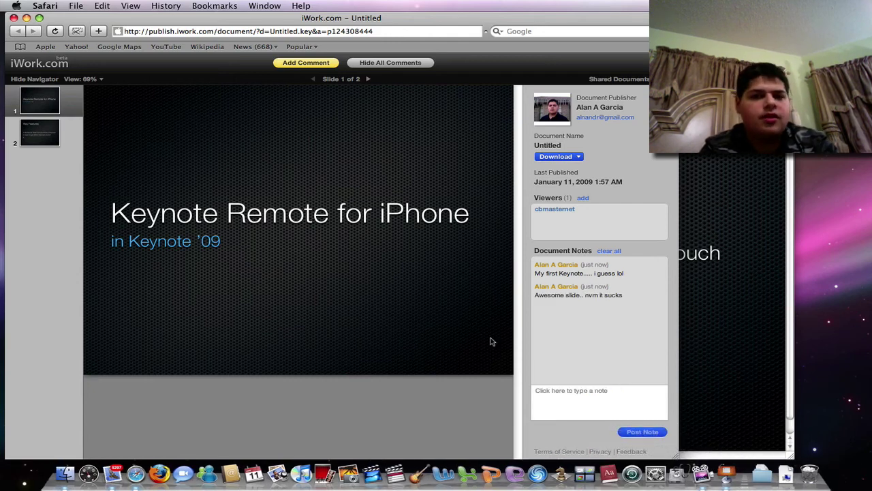
Step: Close the Safari window, then close the Keynote presentation without saving
{"action": "key", "text": "super+w"}
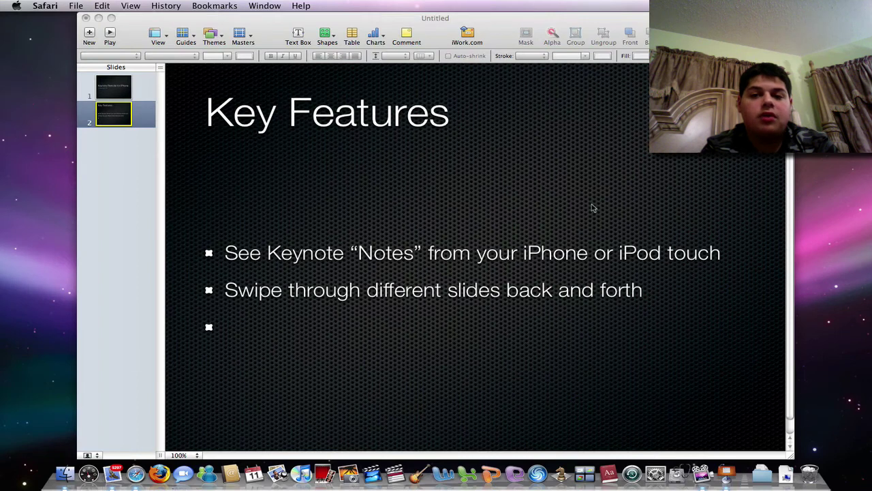
{"action": "left_click", "coordinate": [593, 208]}
{"action": "key", "text": "super+w"}
{"action": "left_click", "coordinate": [405, 102]}
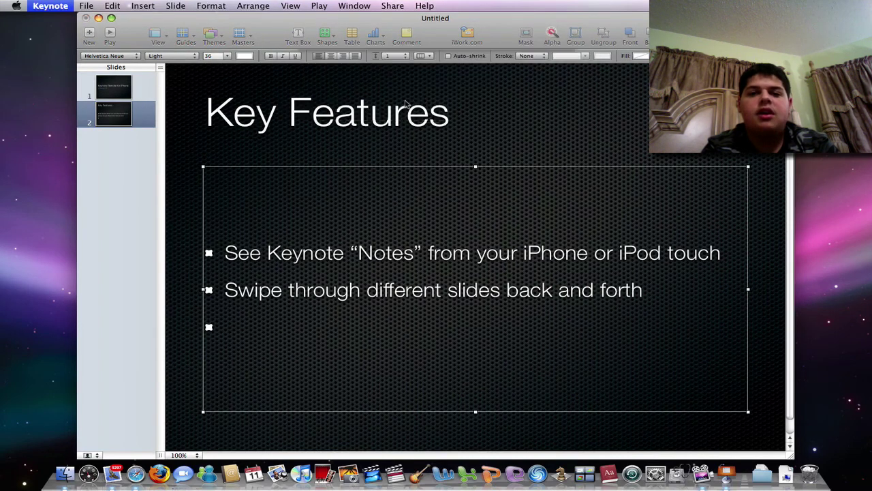